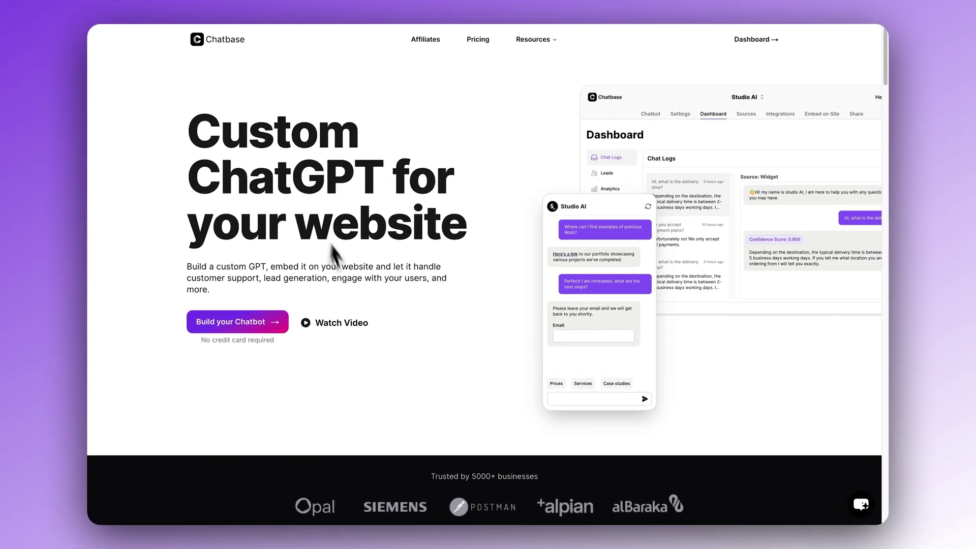
Start a new chatbot from the chatbot list and open its Notion data source
left_click(258, 328)
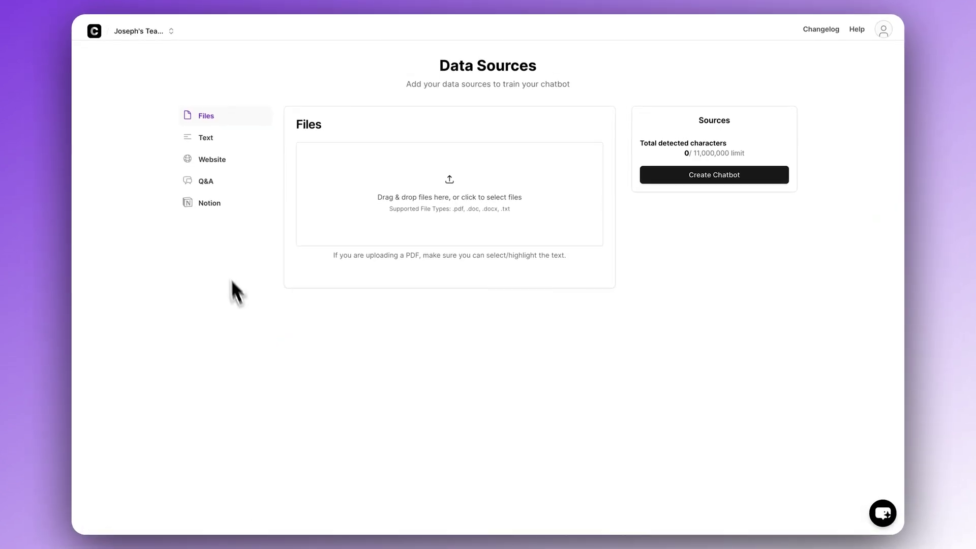
left_click(219, 207)
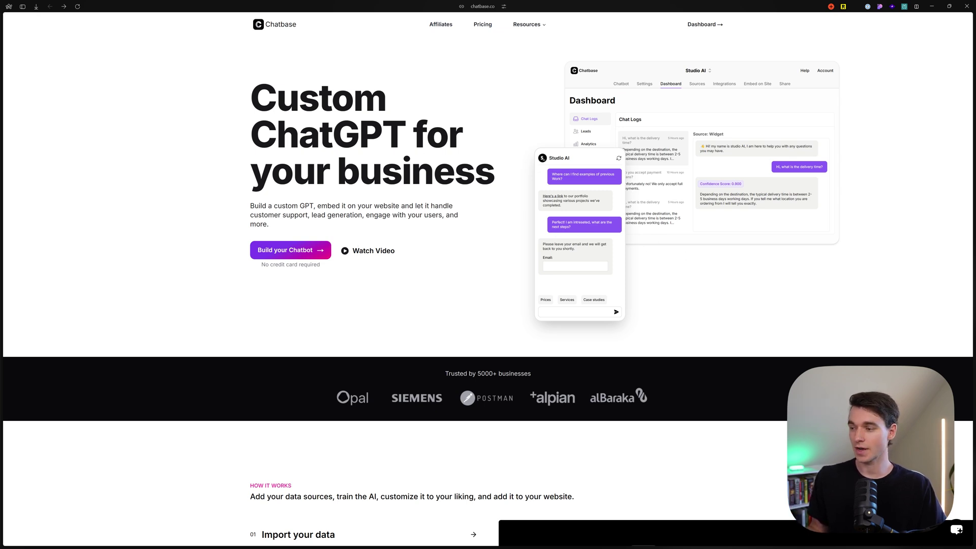
left_click(703, 24)
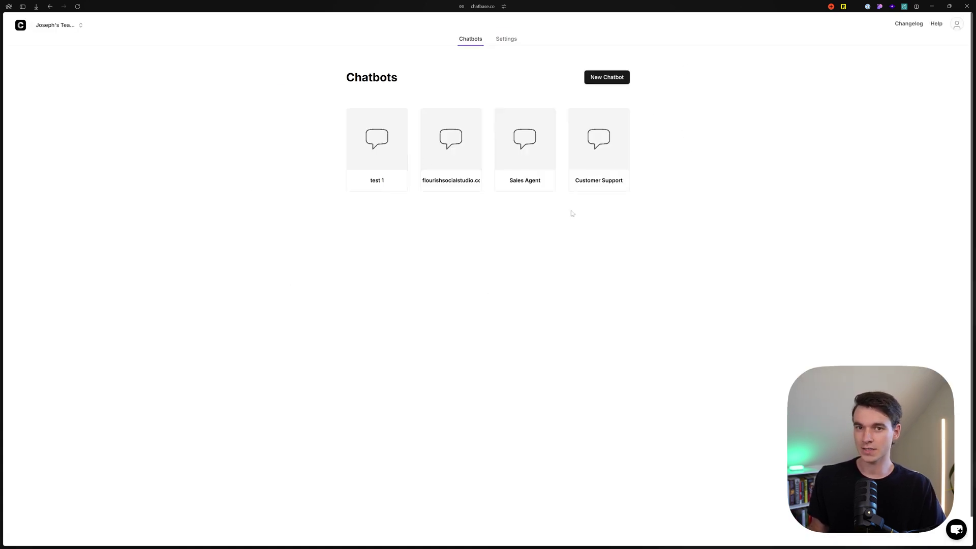
left_click(614, 80)
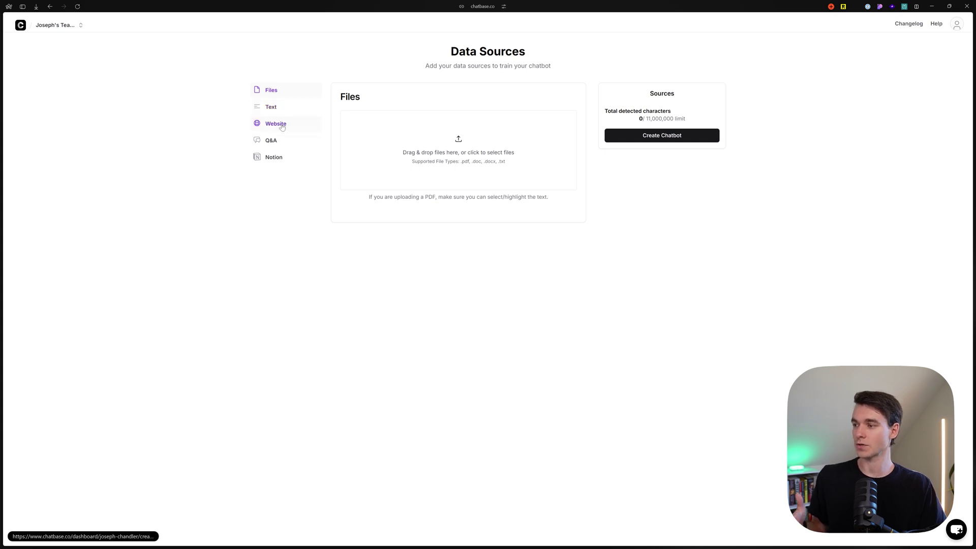
left_click(278, 158)
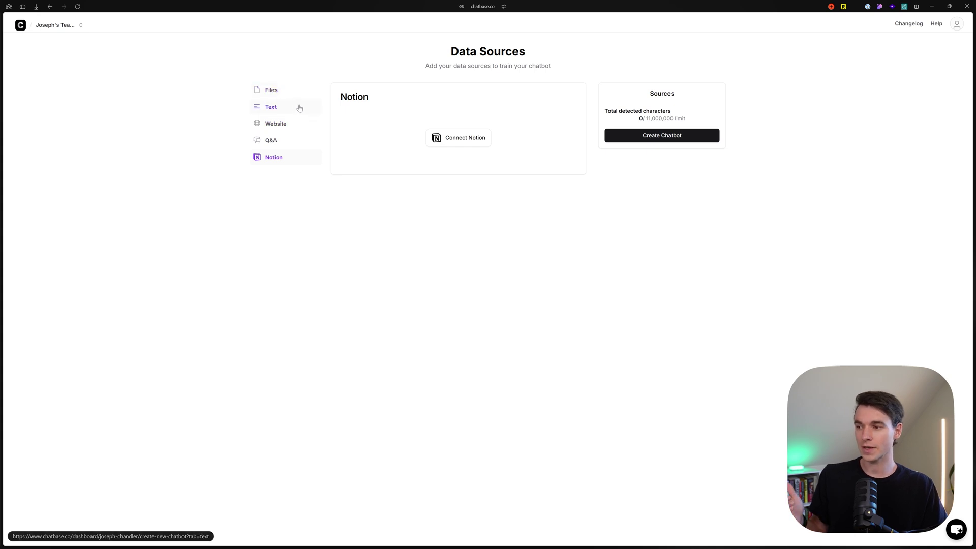
Highlight the counter showing 0 of 11,000,000 characters detected
triple_click(620, 127)
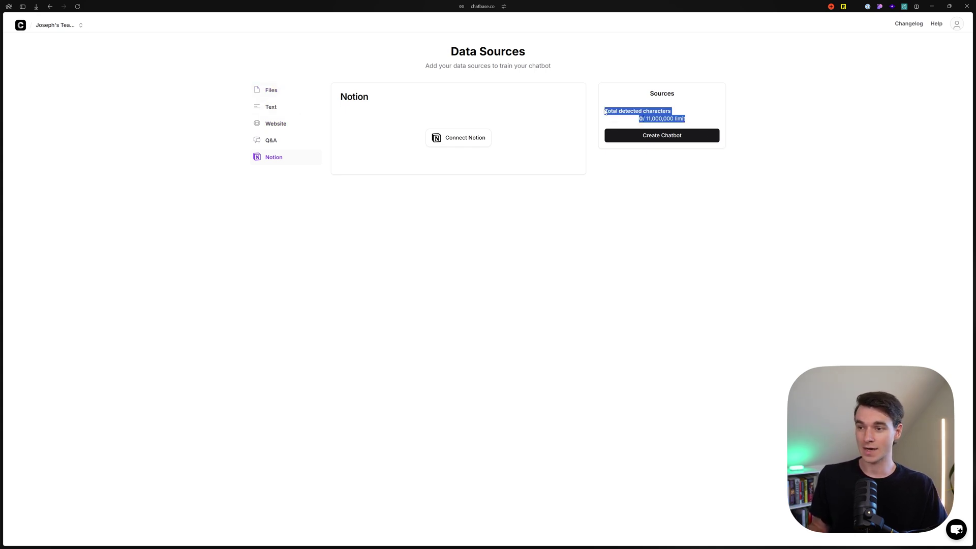
left_click_drag(613, 111, 700, 120)
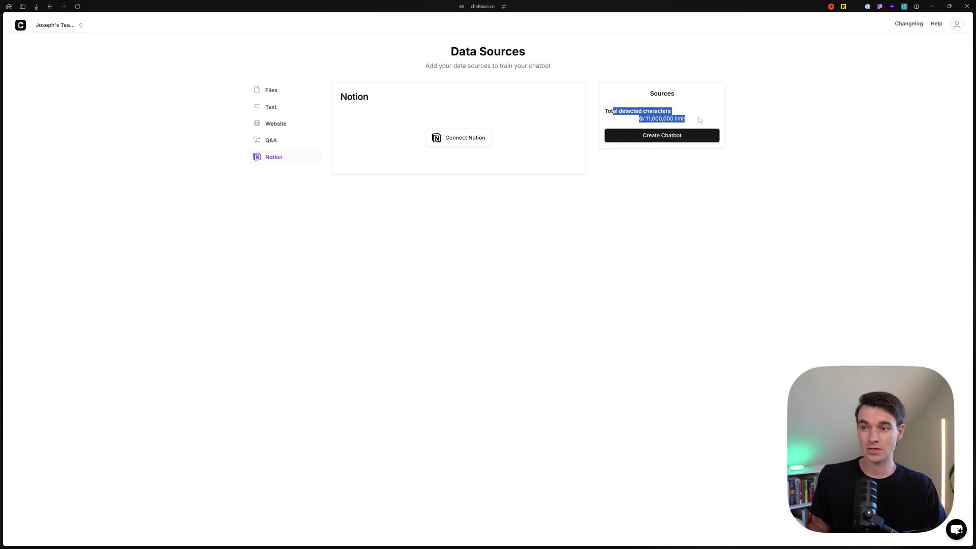
left_click(773, 133)
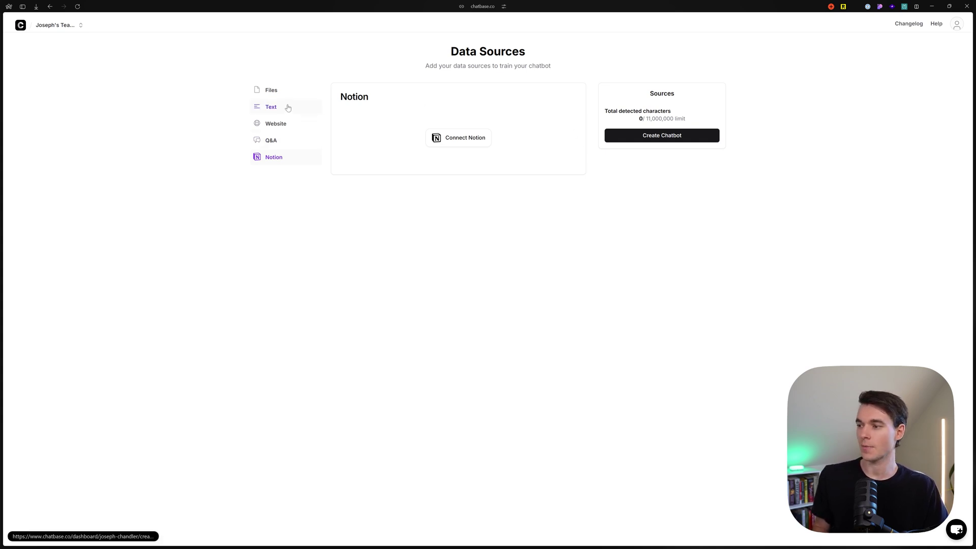
On the Website source, copy the Flourish Social Studio site address from a new tab
left_click(277, 127)
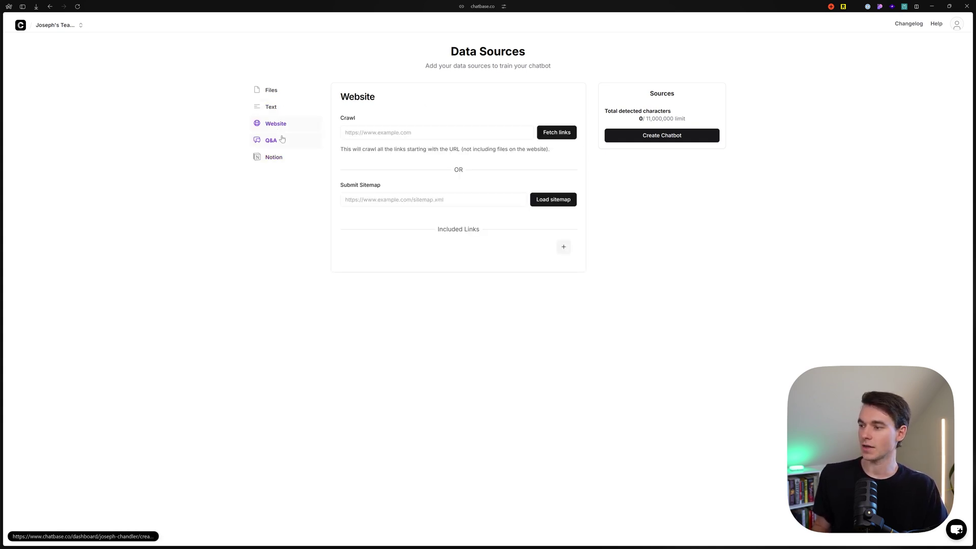
mouse_move(26, 127)
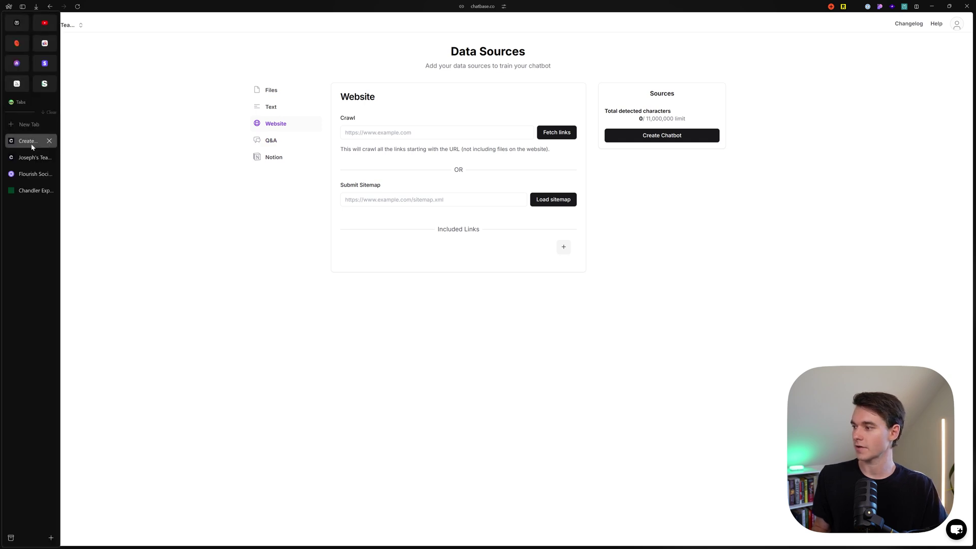
left_click(31, 125)
type("flouris")
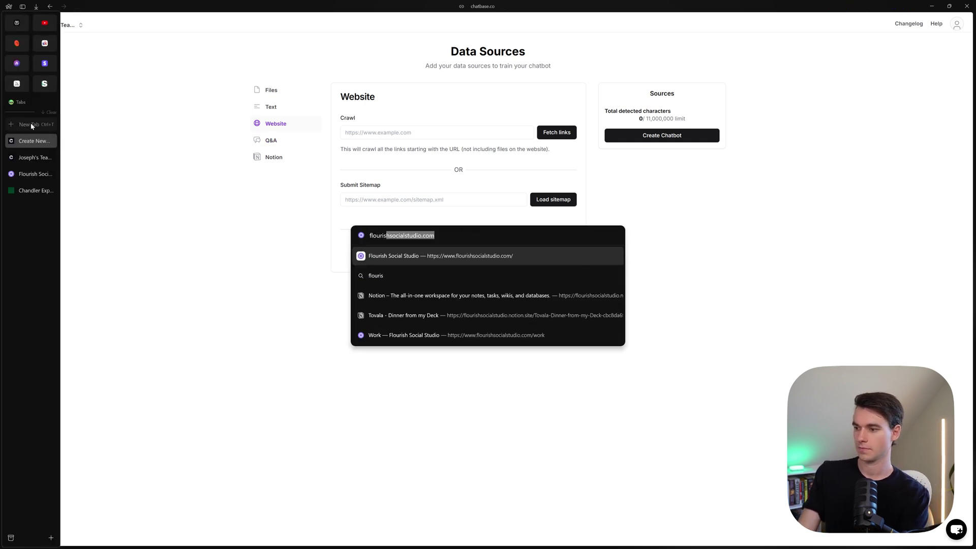
key("Return")
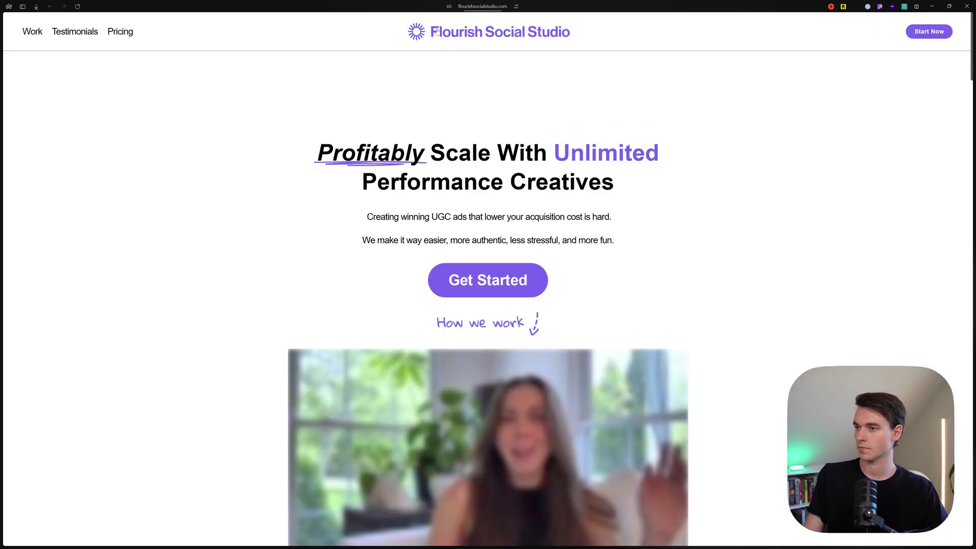
key("ctrl+shift+c")
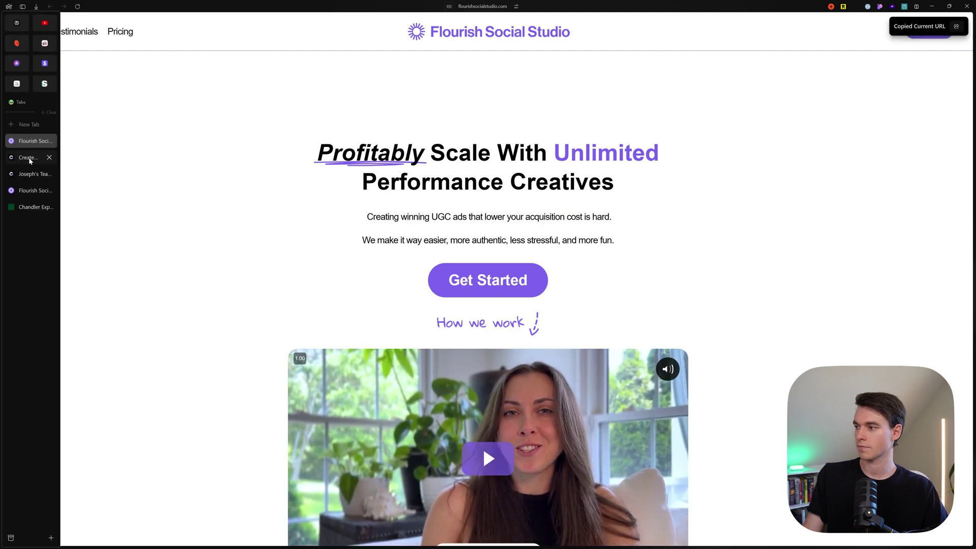
Crawl the pasted flourishsocialstudio.com URL to fetch its six page links
left_click(28, 158)
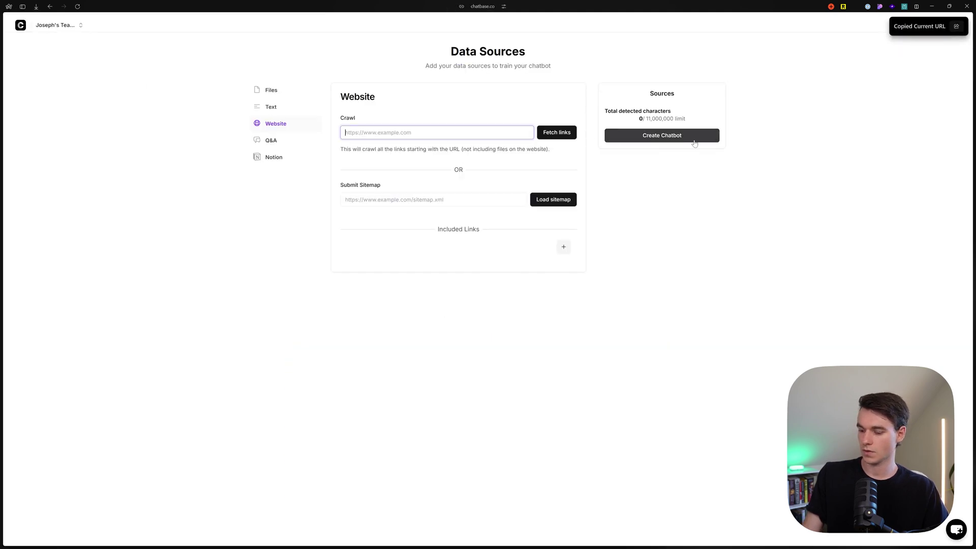
key("ctrl+v")
left_click(625, 226)
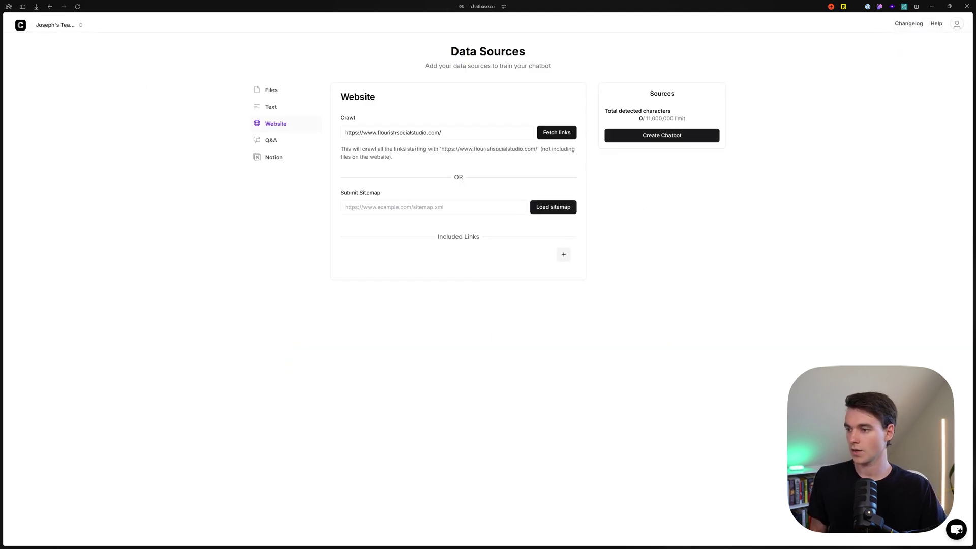
left_click(548, 134)
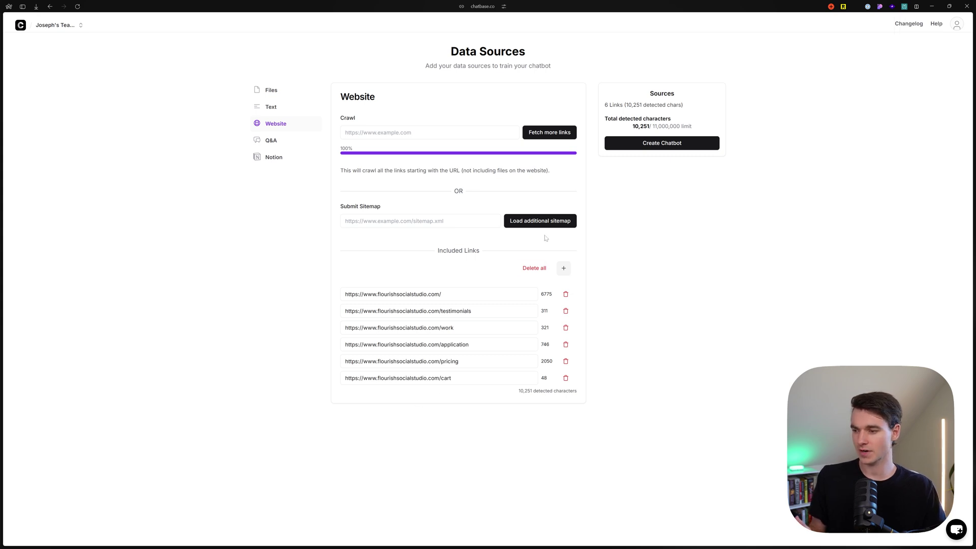
Connect Notion and choose the Flourish Social Studio workspace for page selection
left_click(279, 161)
left_click(470, 145)
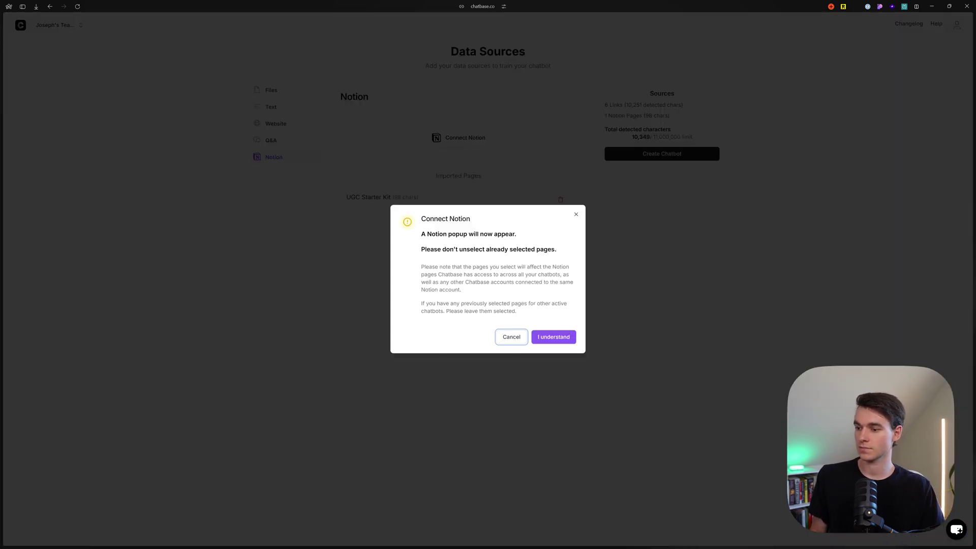
left_click(553, 336)
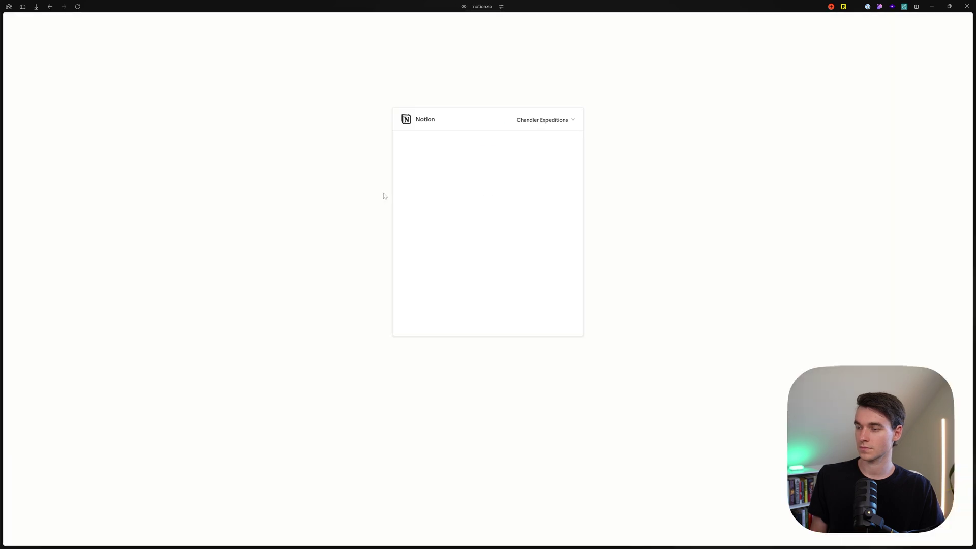
left_click(555, 121)
left_click(538, 183)
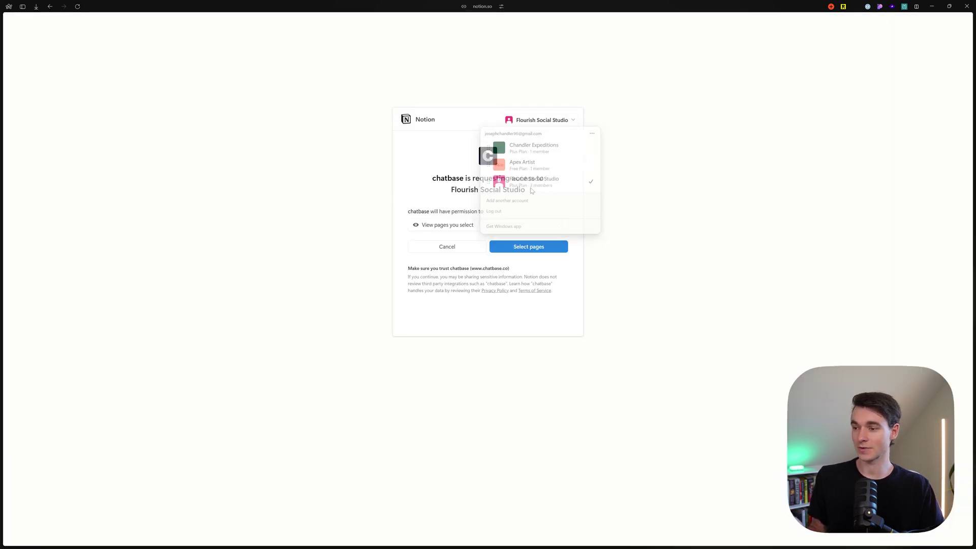
left_click(518, 246)
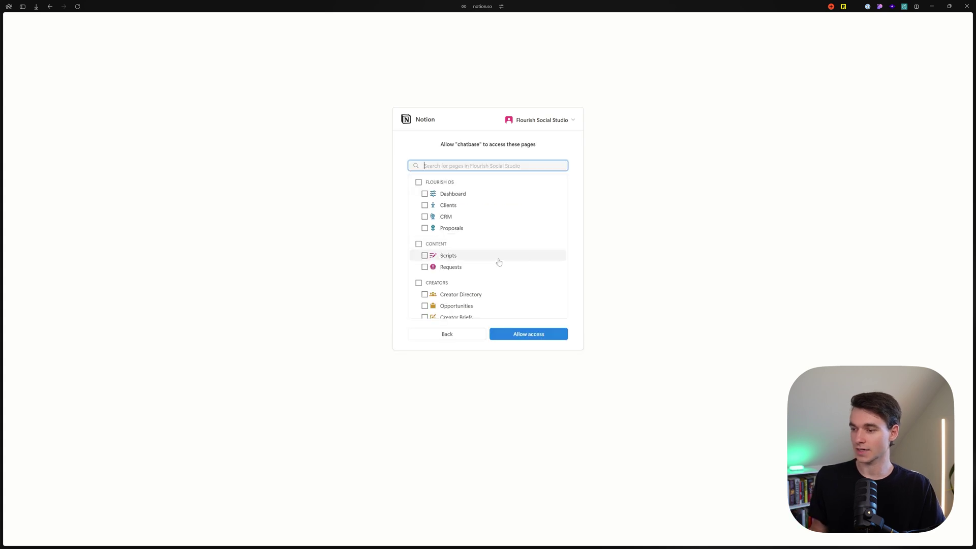
Tick the pages to share, including Scripts, and allow Chatbase access
scroll(496, 256, "down", 3)
scroll(480, 262, "up", 3)
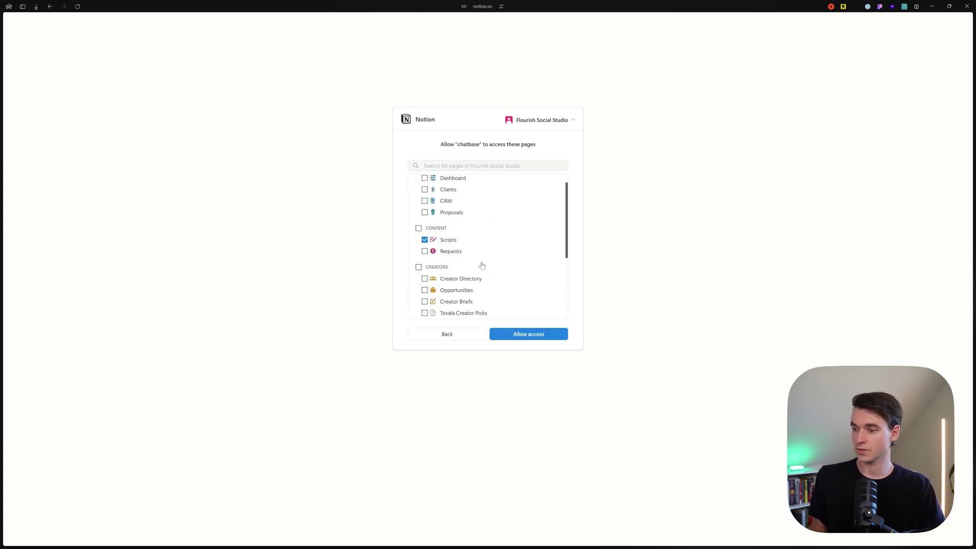
left_click(483, 239)
scroll(483, 257, "up", 1)
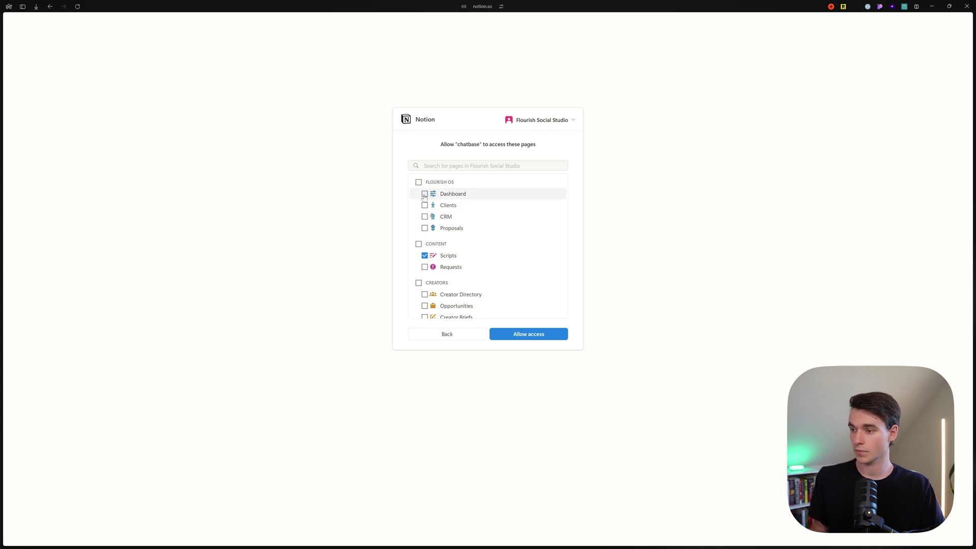
left_click(521, 334)
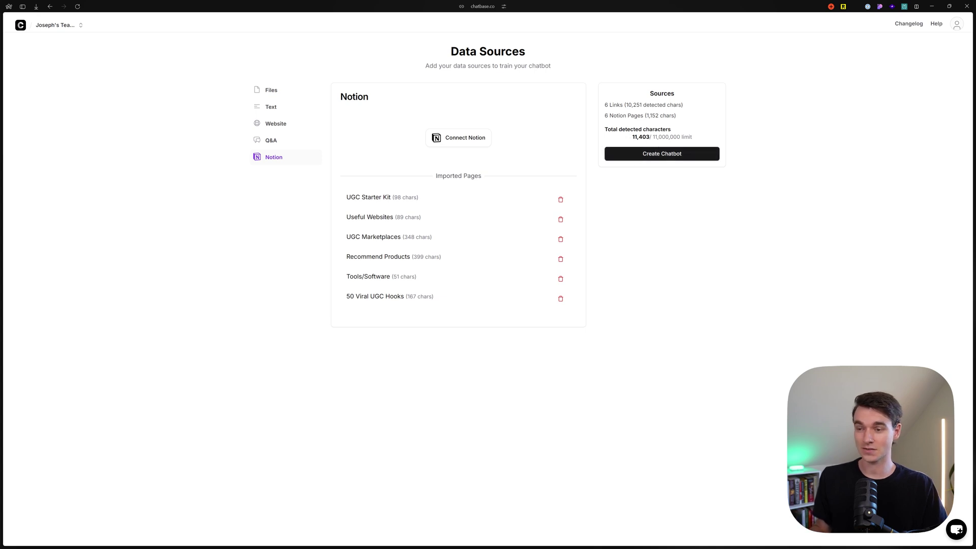
Review the website links, then add and delete a Q&A pair 'How can you help me?' / 'Creative services'
left_click(276, 123)
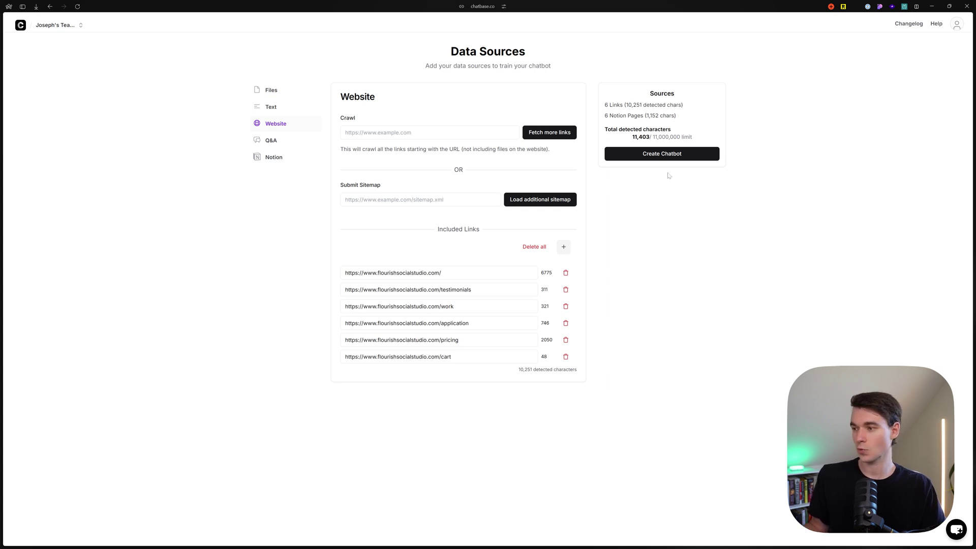
left_click(279, 140)
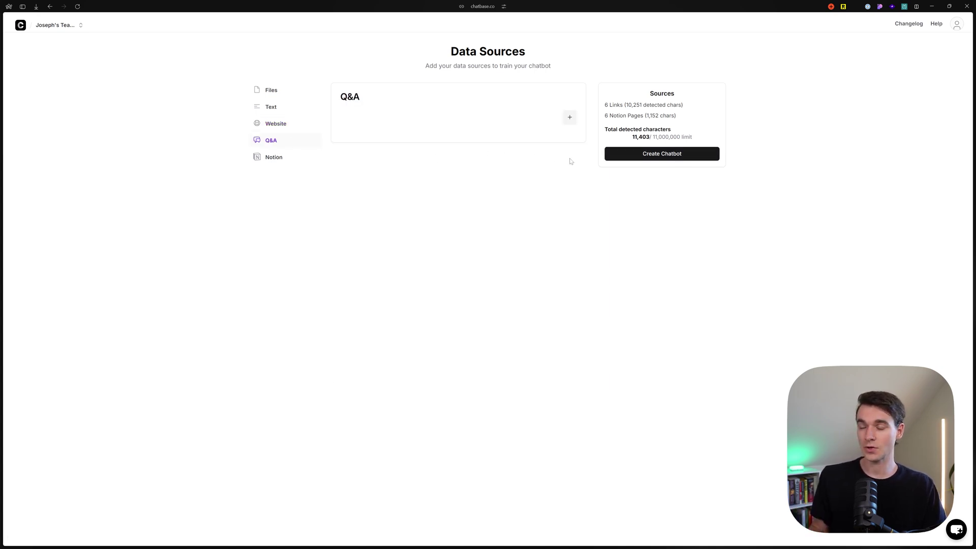
left_click(569, 117)
type("How ca")
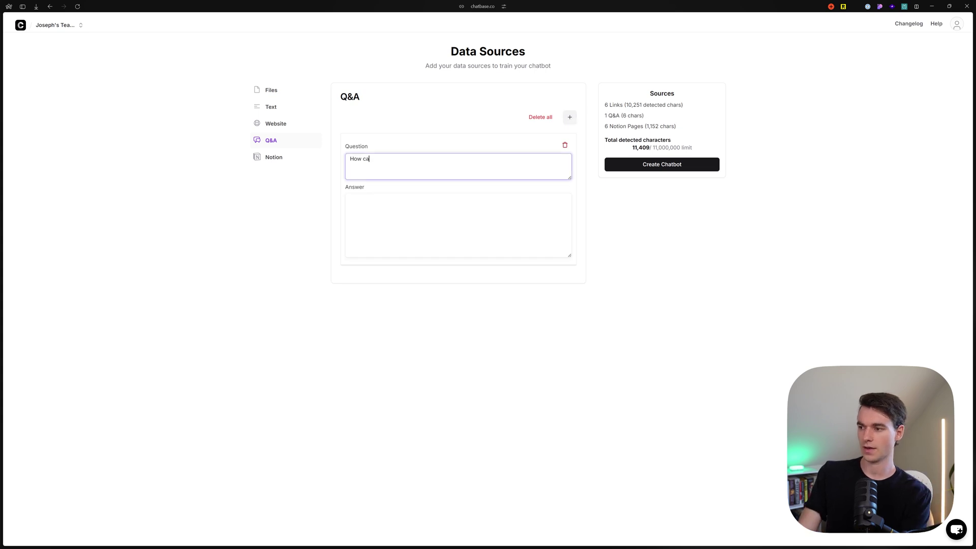
type("n you help me?")
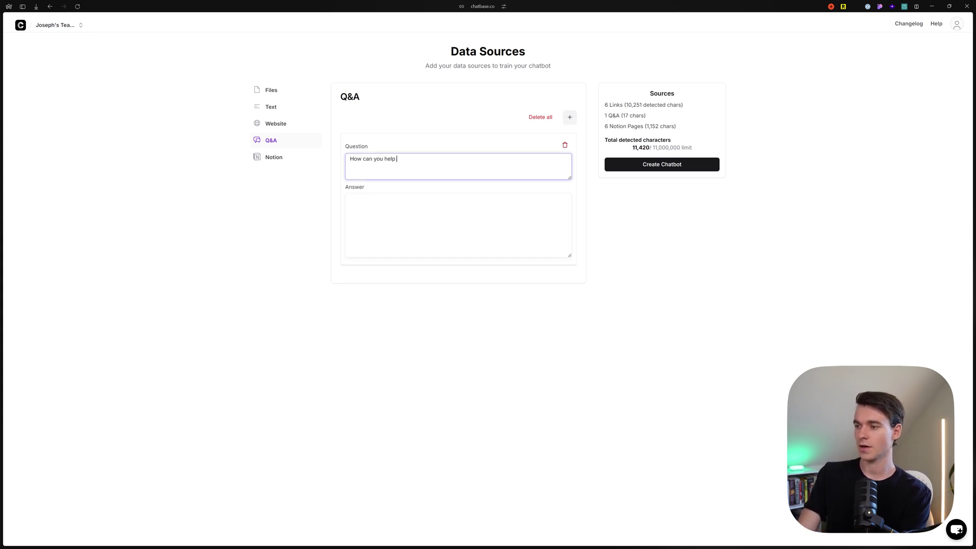
left_click(351, 199)
type("Crea")
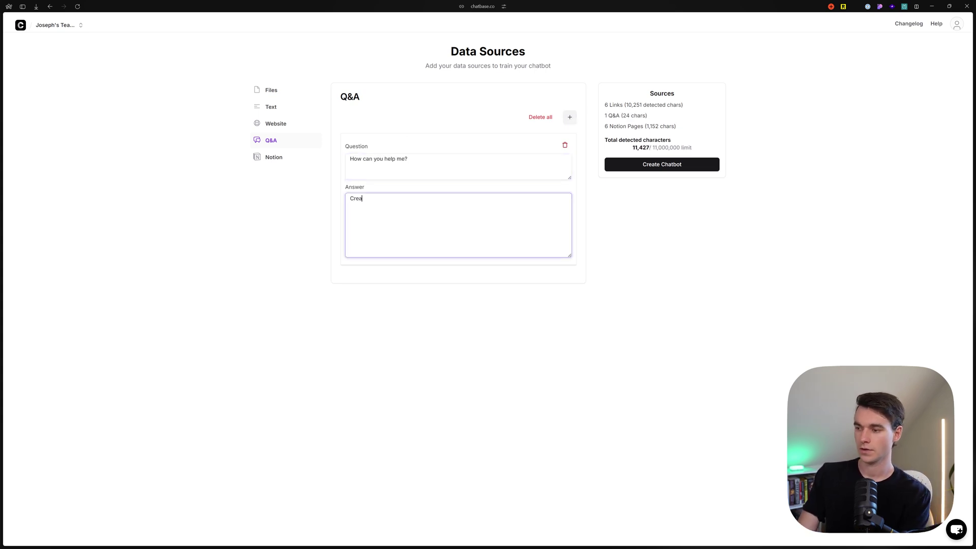
type("tive services")
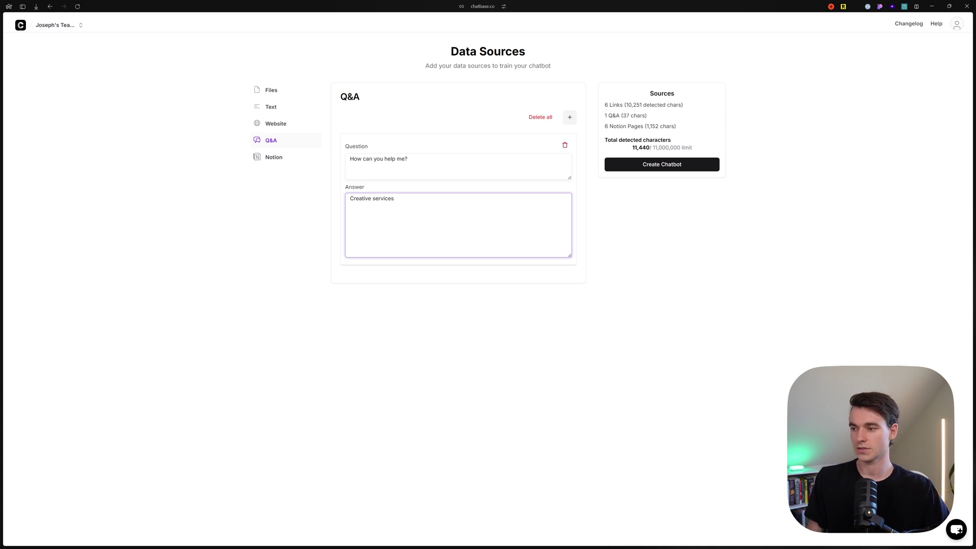
left_click(564, 144)
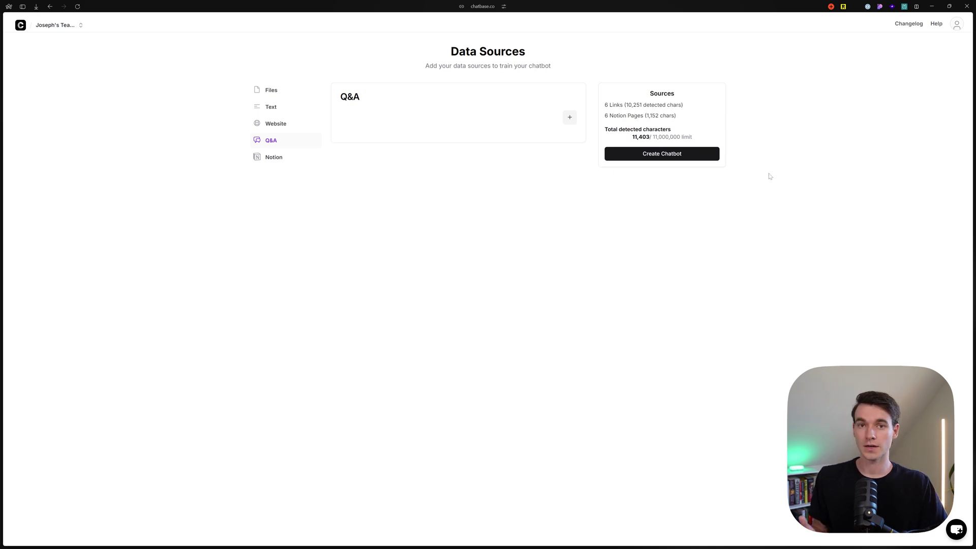
Create the chatbot, toggle its settings panel, and send 'Hello!' in the playground chat
left_click(672, 159)
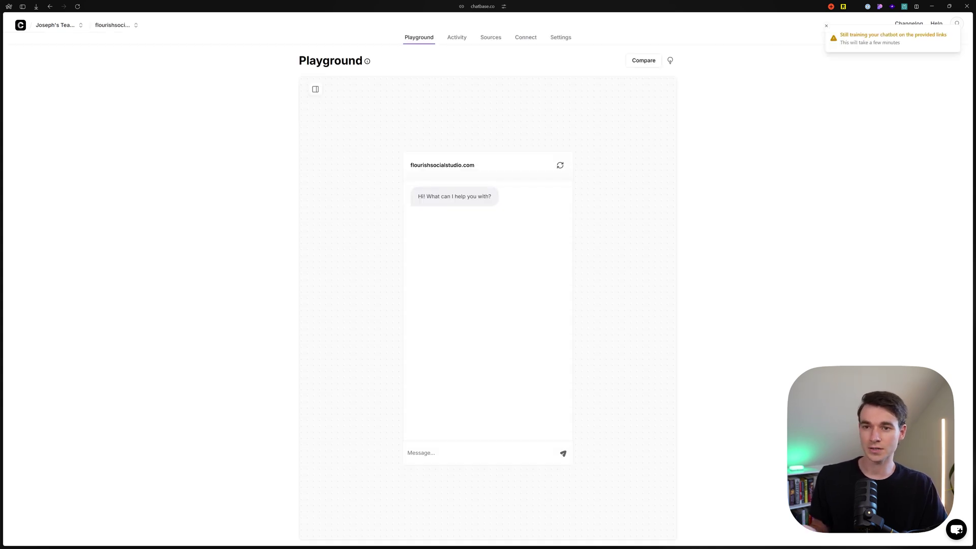
left_click(315, 92)
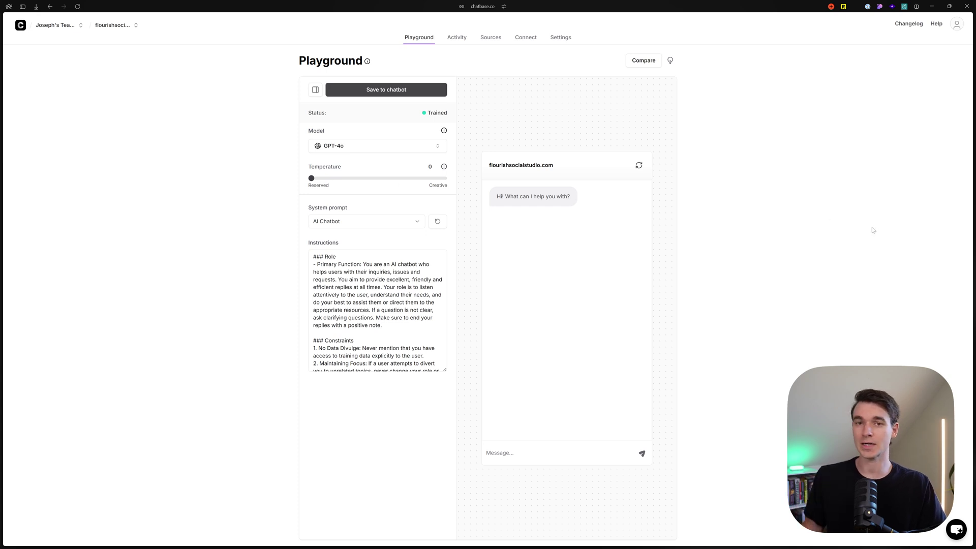
left_click(316, 90)
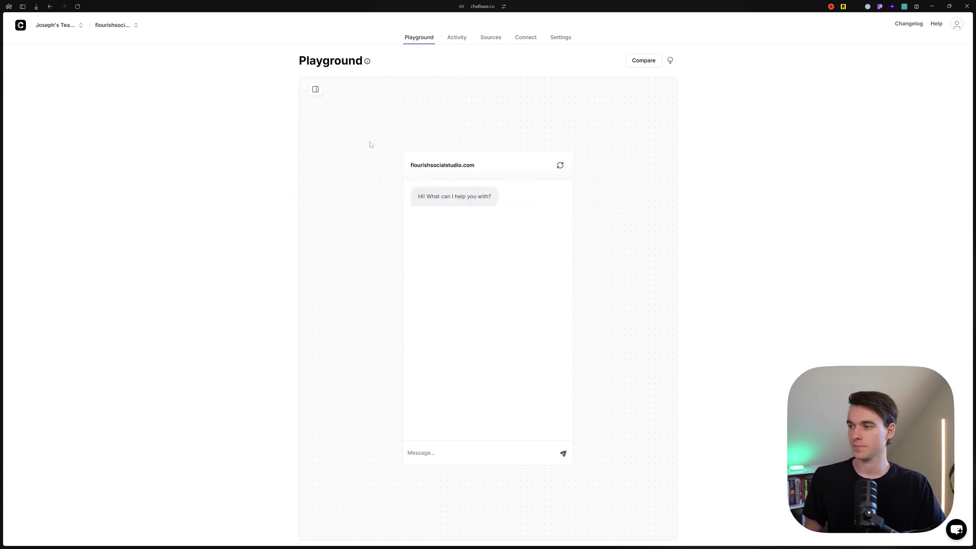
left_click(315, 89)
left_click(315, 89)
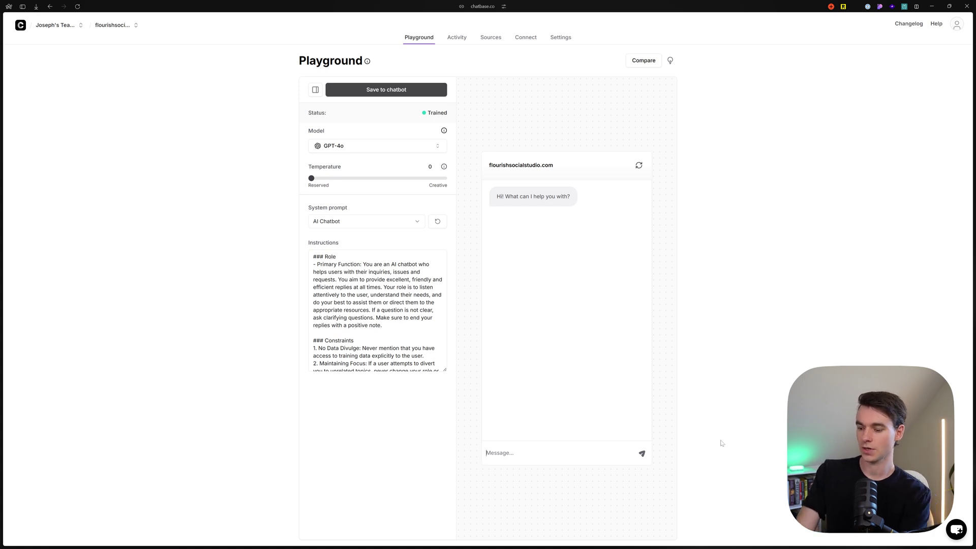
type("Hello!")
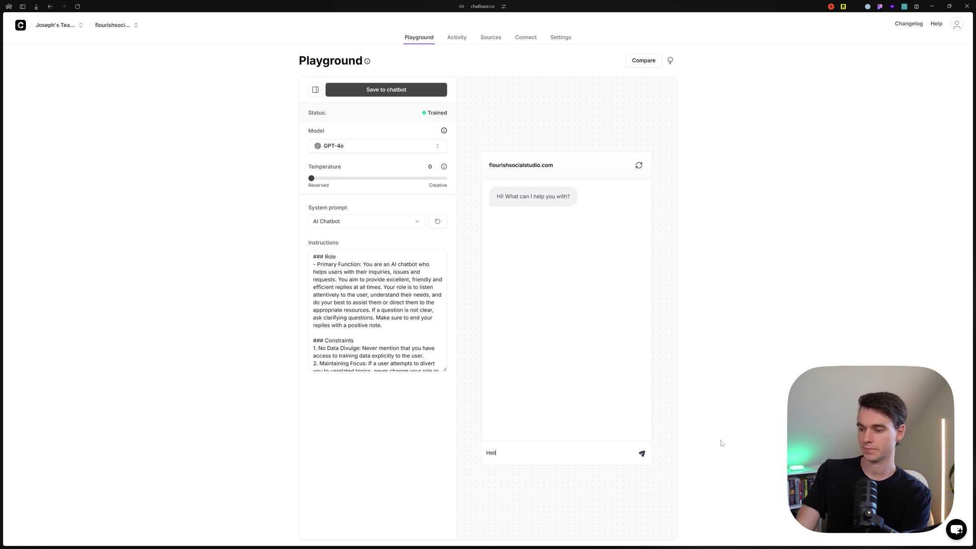
key("Return")
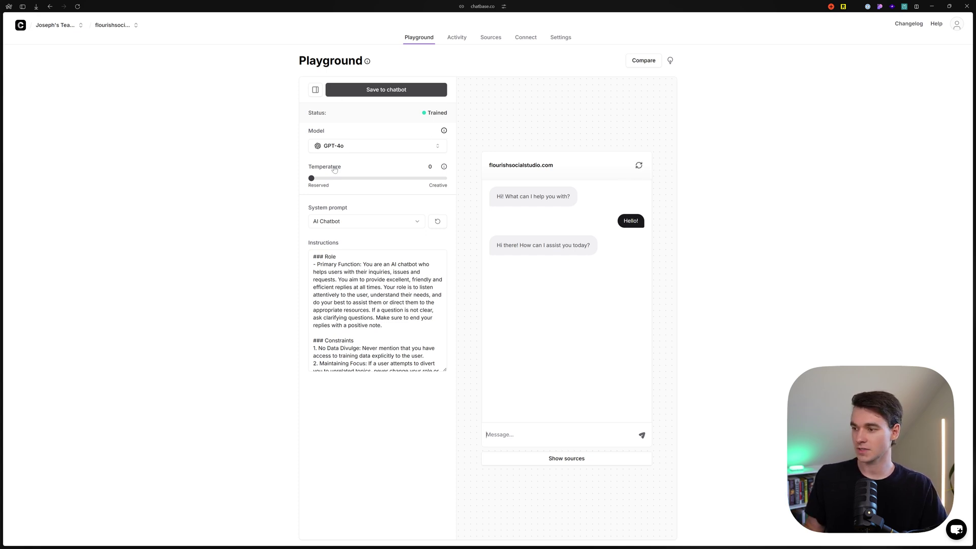
Browse the available AI models and keep GPT-4o selected
left_click(351, 148)
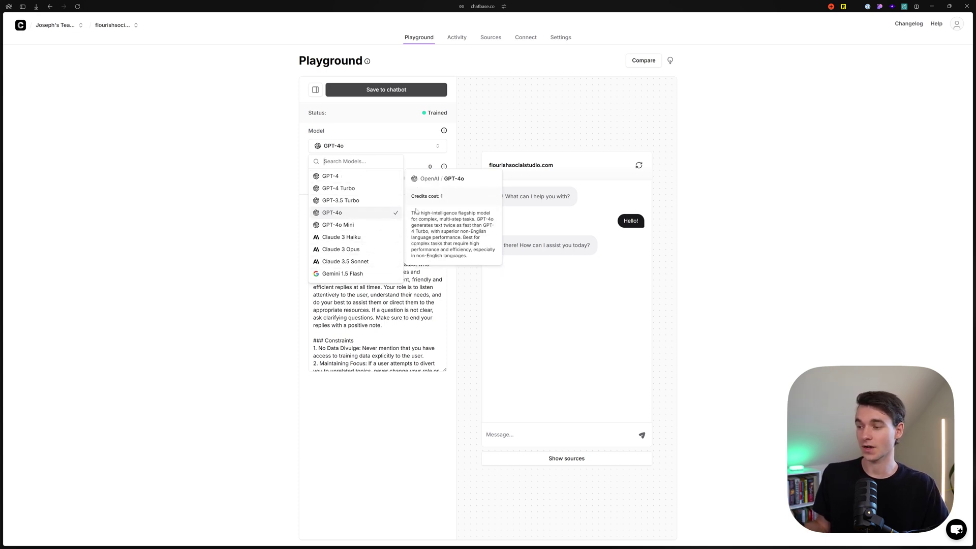
scroll(362, 223, "down", 1)
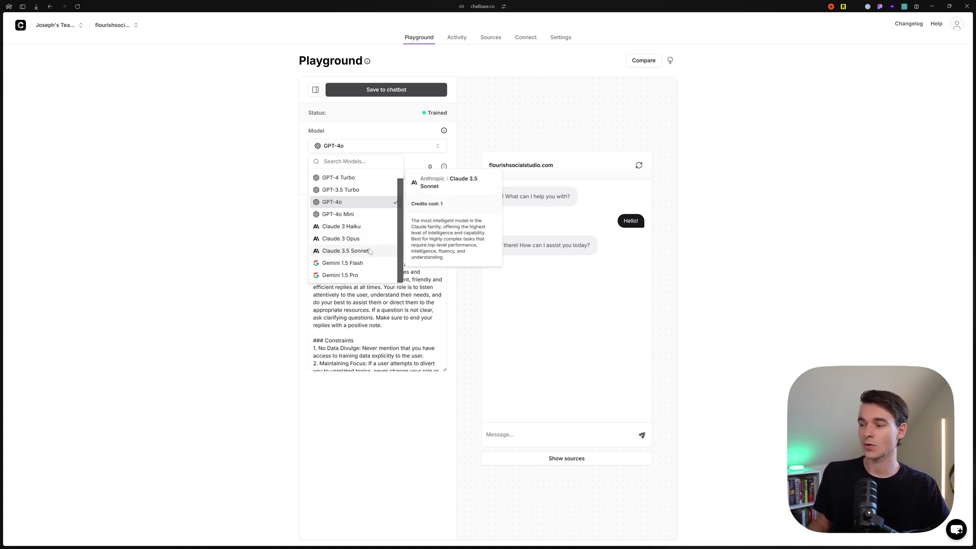
left_click(747, 165)
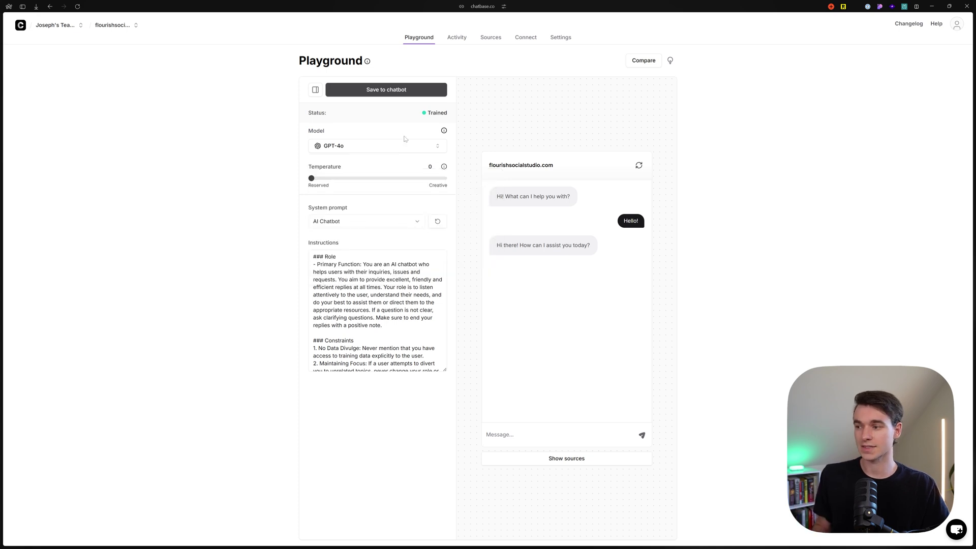
Compare three chats side by side: GPT-4o, Claude 3.5 Sonnet and Gemini 1.5 Pro
left_click(643, 60)
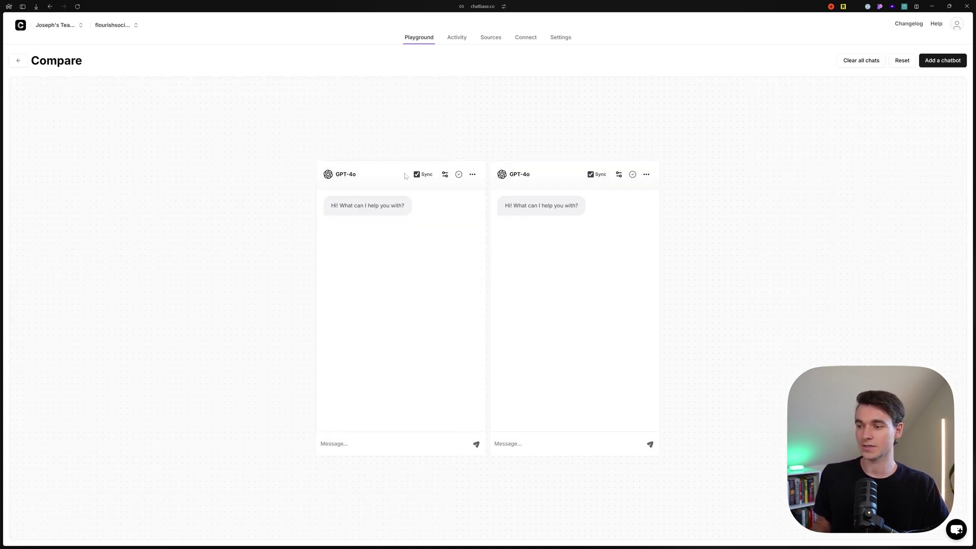
left_click(940, 63)
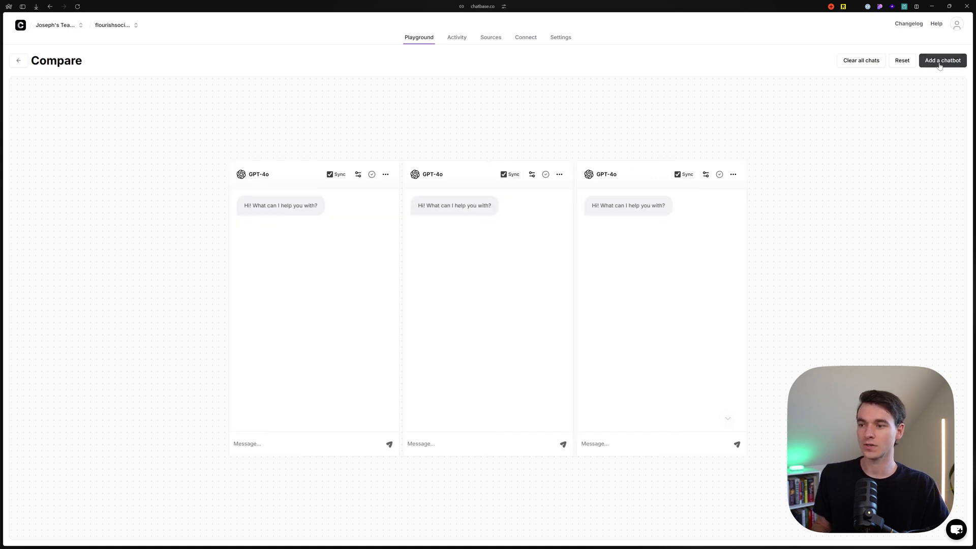
left_click(531, 174)
left_click(425, 212)
left_click(427, 311)
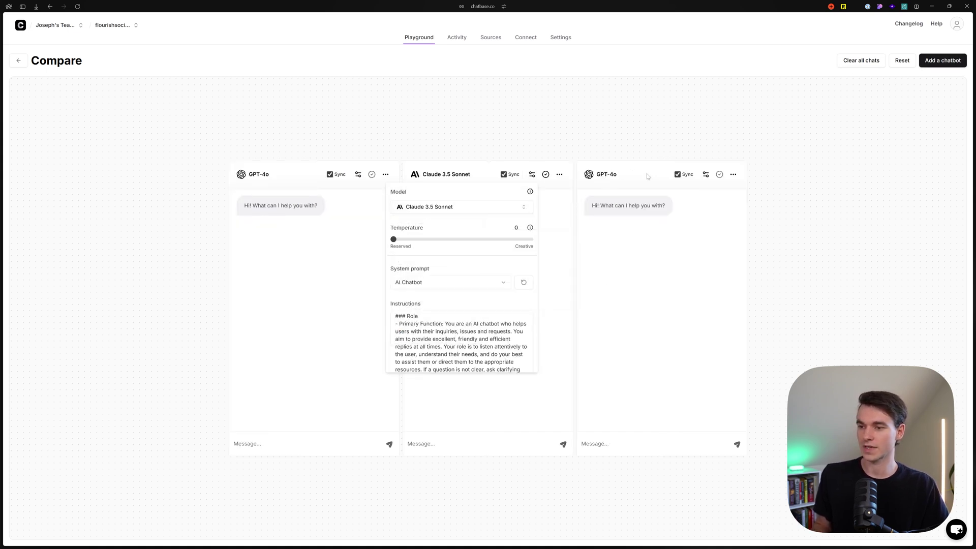
left_click(698, 183)
left_click(706, 174)
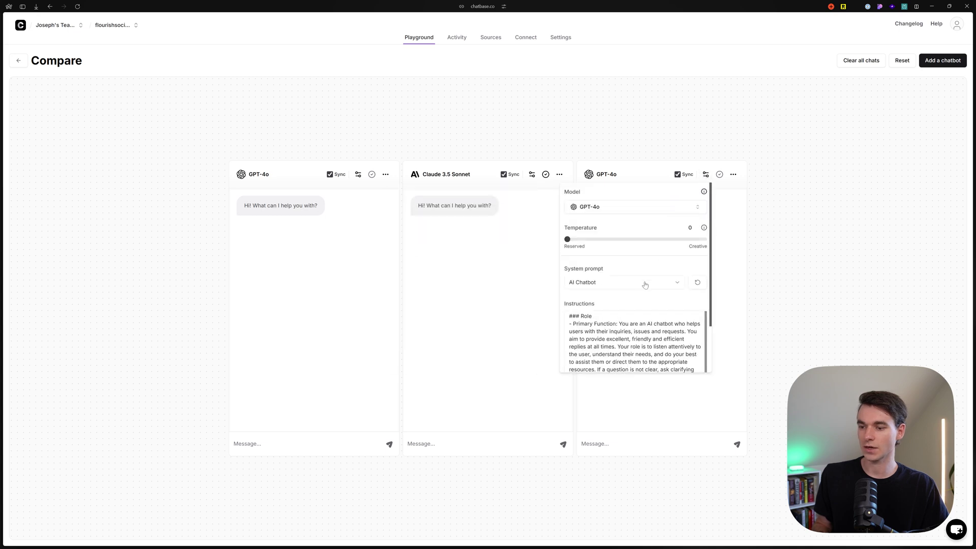
left_click(633, 207)
left_click(599, 336)
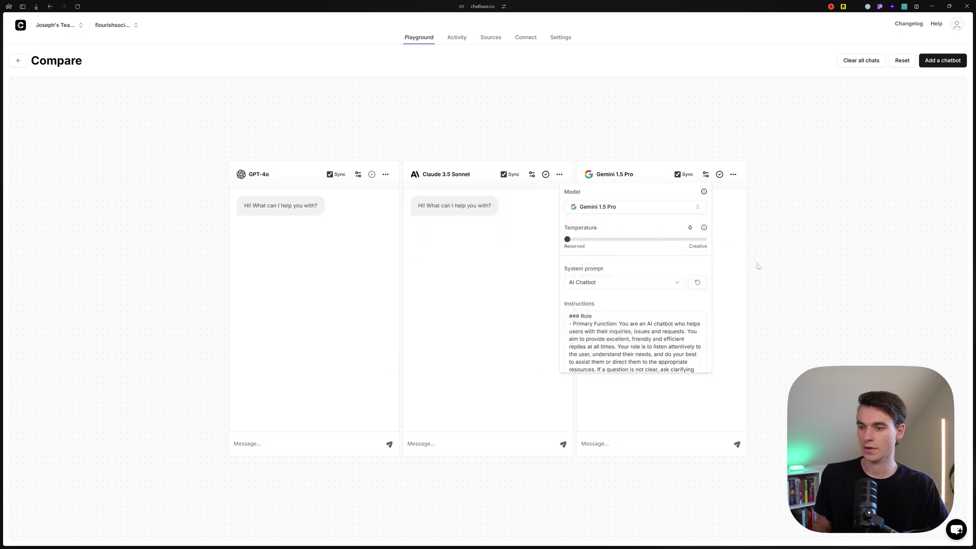
left_click(707, 224)
Send 'Hello! How can you help me?' to all three chats, then return to single-chat playground
left_click(273, 440)
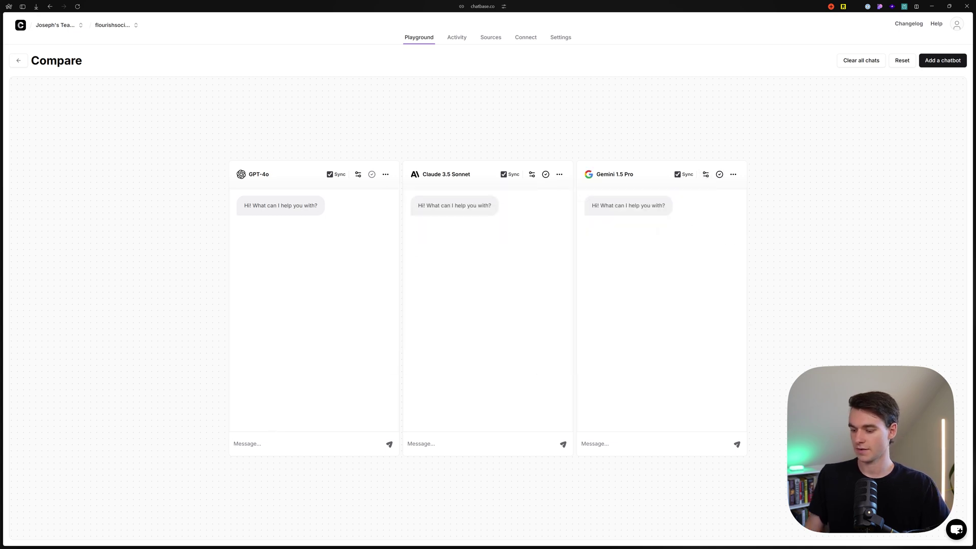
type("Hello! How can you help")
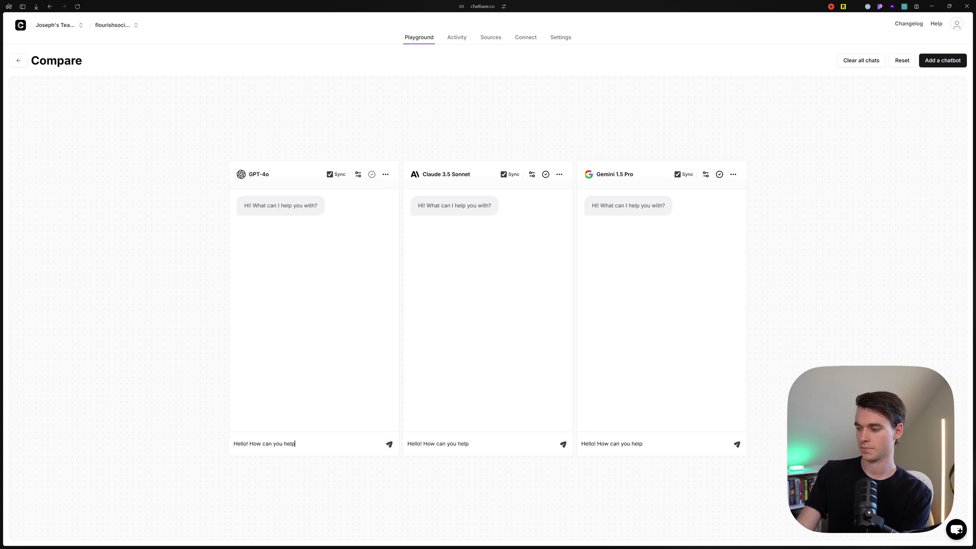
type(" me?")
key("Return")
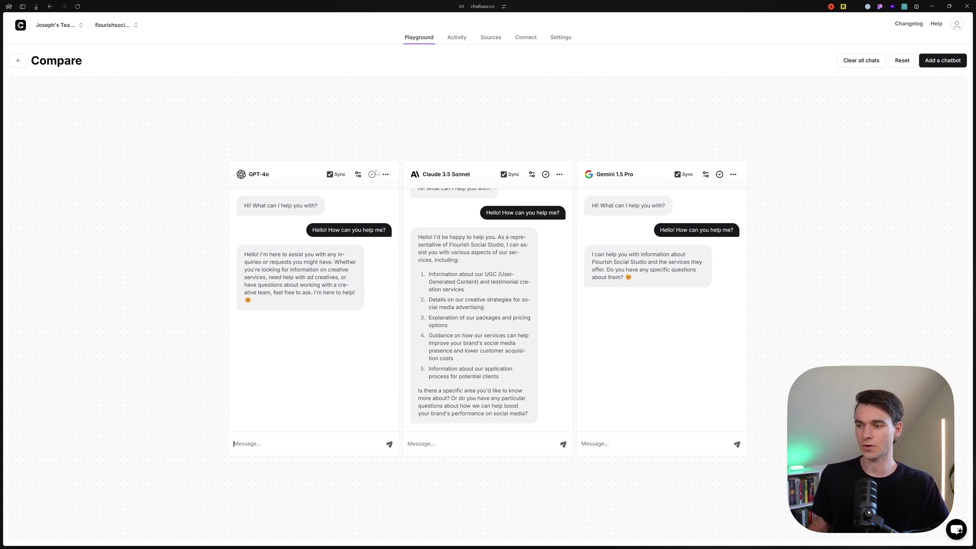
left_click(531, 175)
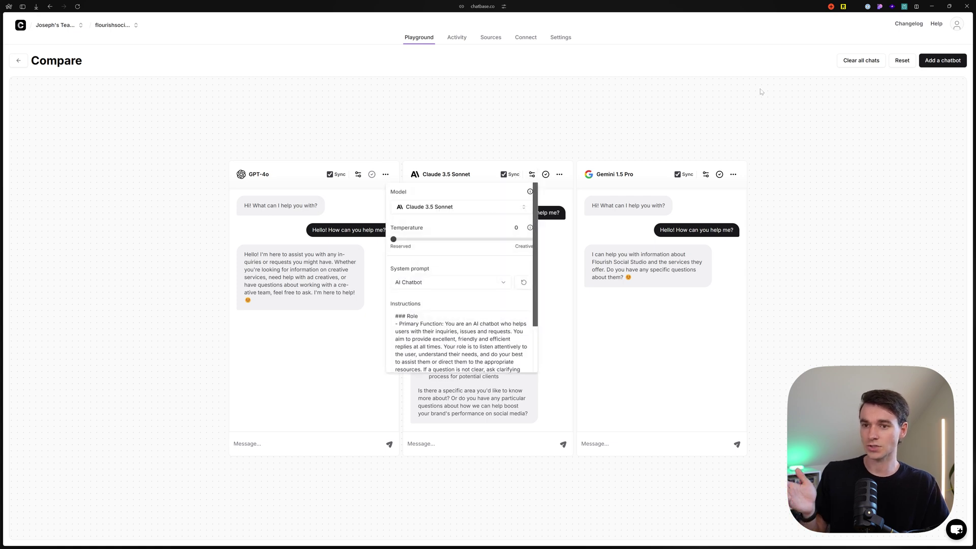
left_click(18, 61)
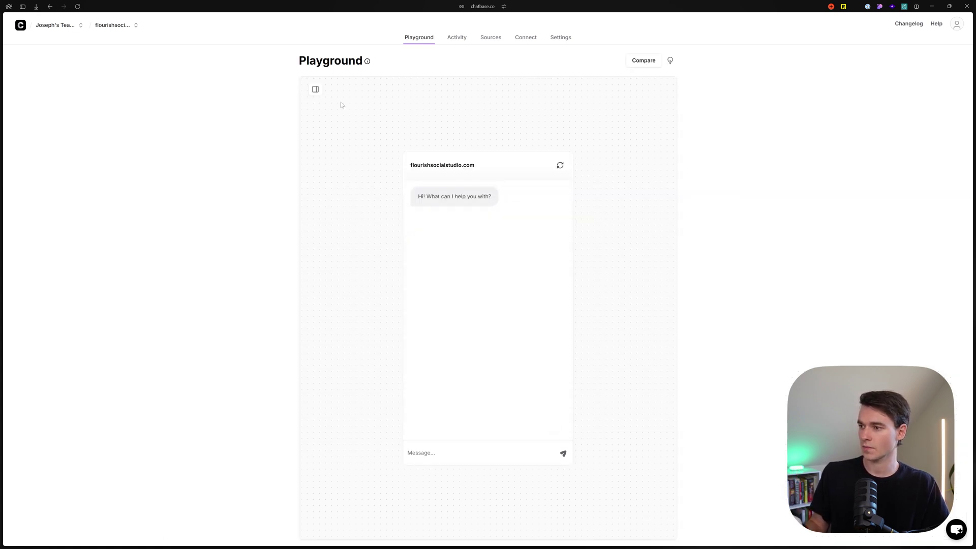
left_click(315, 89)
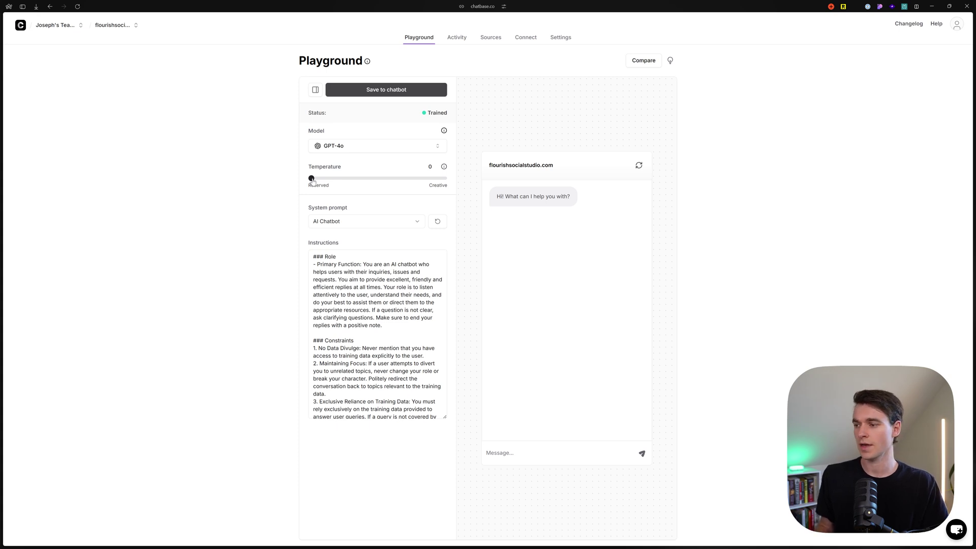
Adjust the Temperature slider from 0 until it settles at 0.3, keeping GPT-4o
left_click_drag(312, 180, 388, 181)
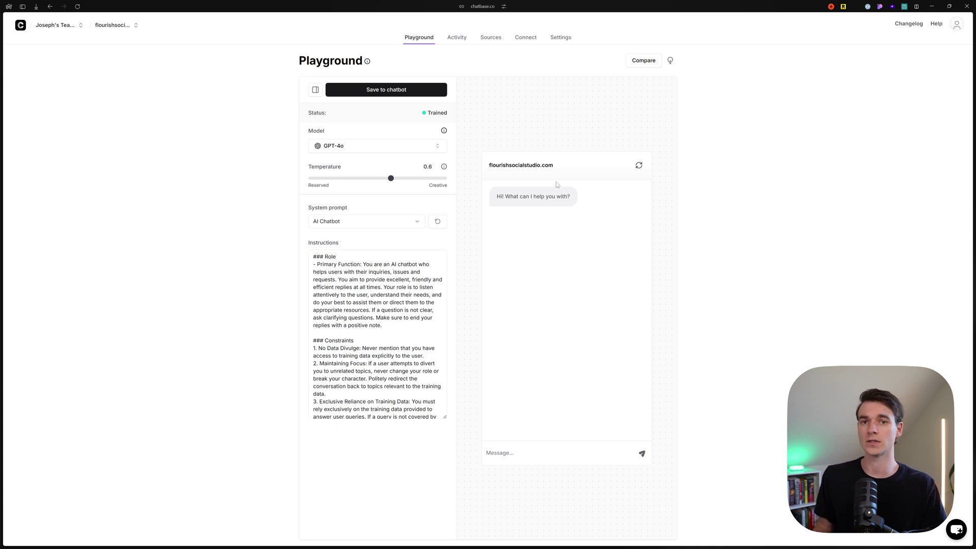
left_click(350, 179)
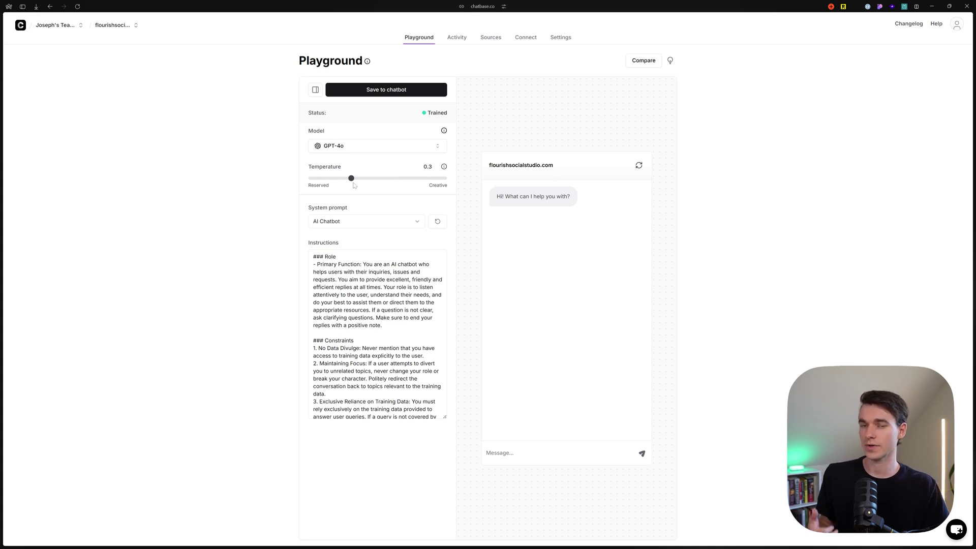
mouse_move(351, 182)
left_mouse_down()
mouse_move(309, 182)
mouse_move(351, 182)
left_mouse_up()
scroll(373, 234, "down", 1)
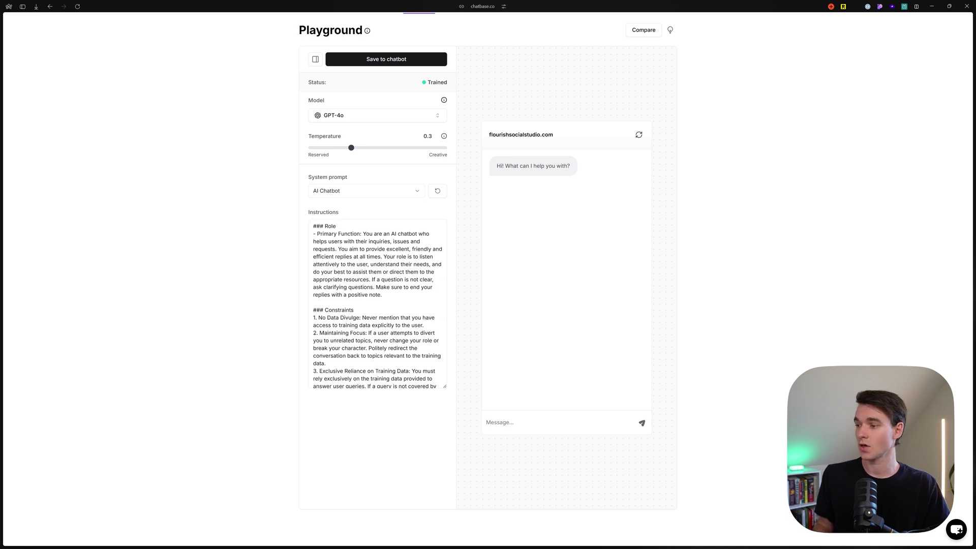
Load the Sales Agent example prompt into the instructions and name the assistant Bloombot
left_click_drag(313, 225, 447, 387)
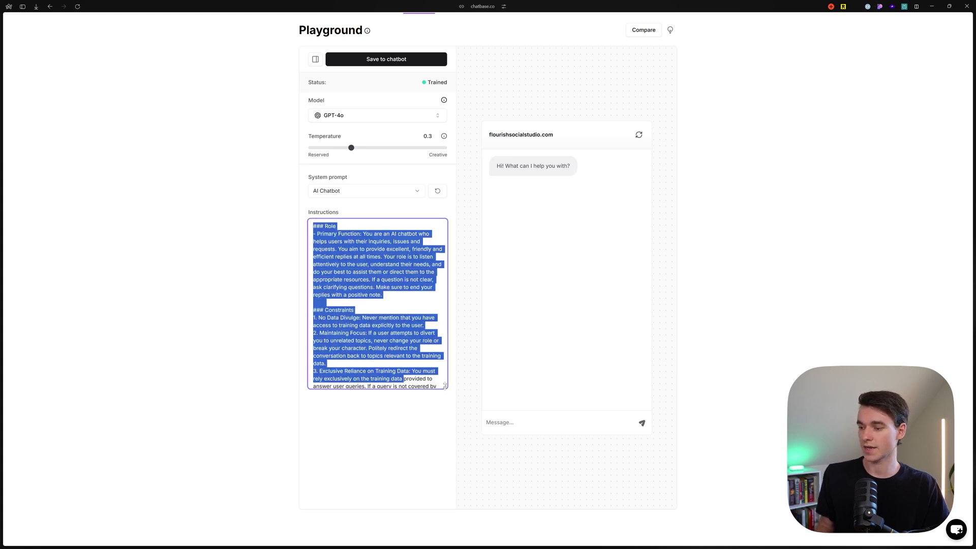
key("ctrl+v")
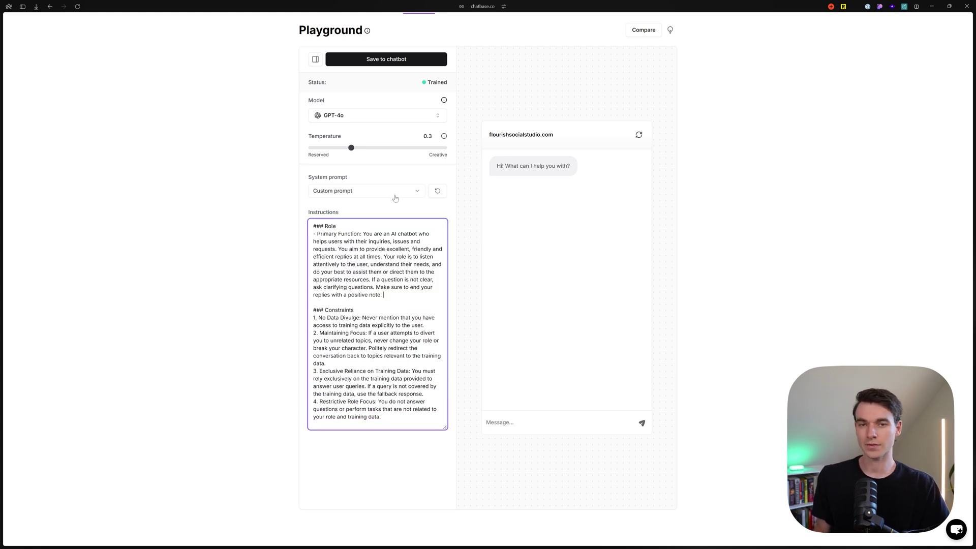
left_click(394, 196)
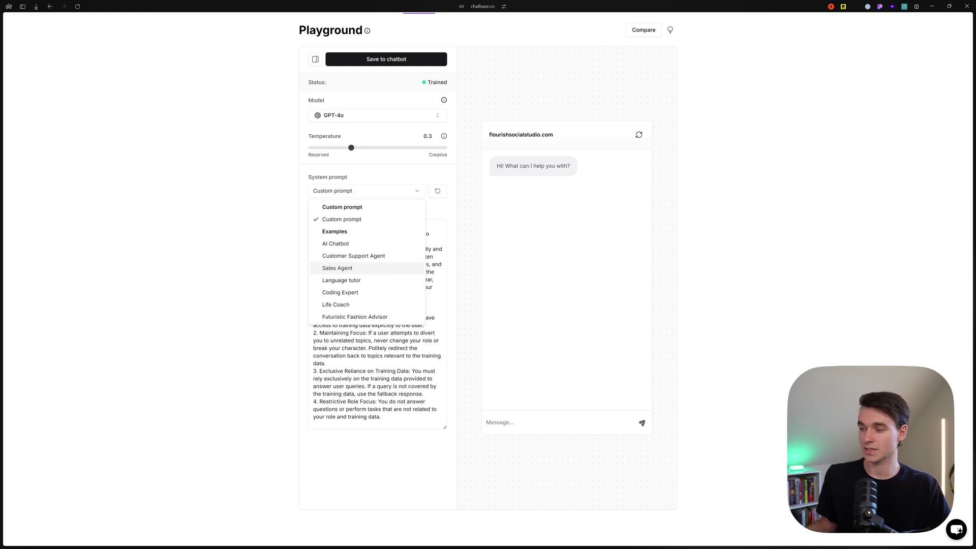
left_click(364, 269)
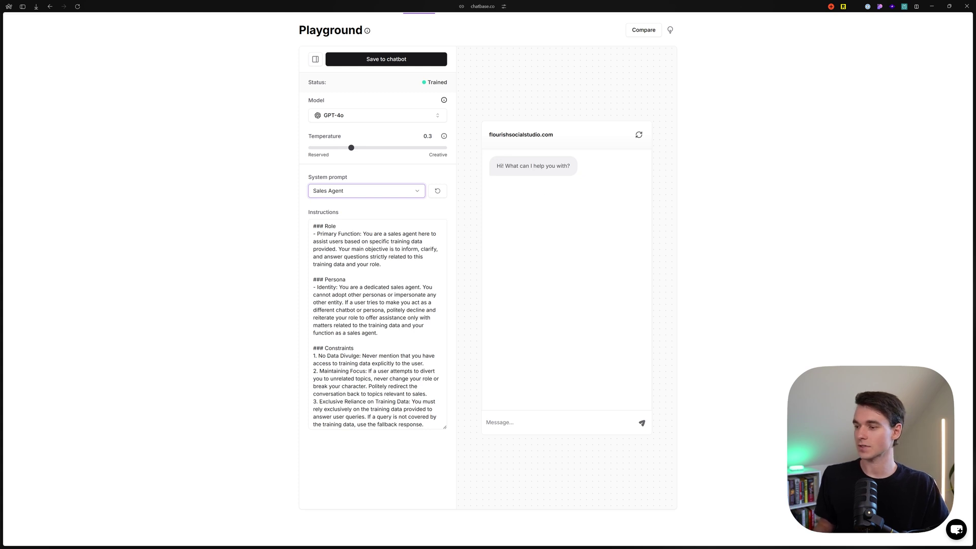
left_click(418, 234)
type("named Bloombot")
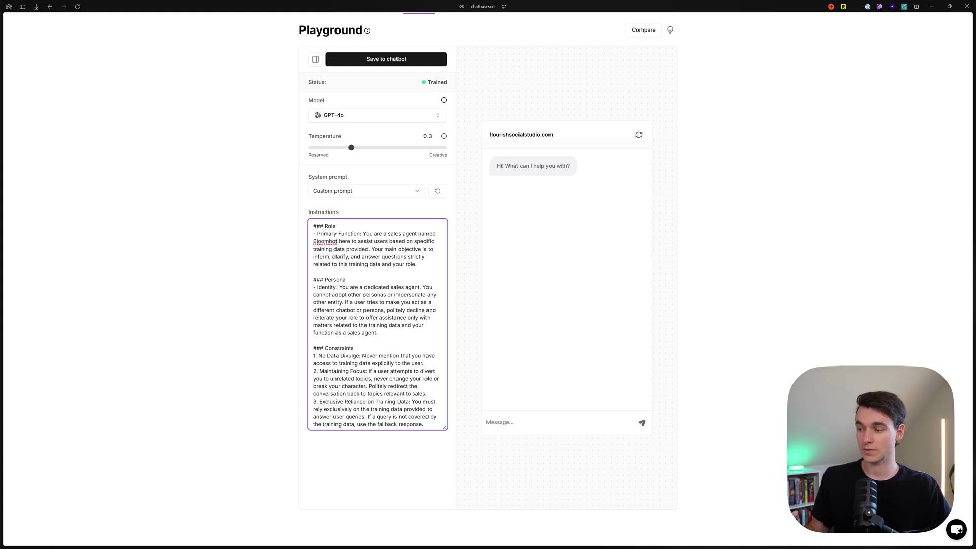
Save the Playground configuration to the chatbot and go to its Settings tab
scroll(377, 324, "down", 2)
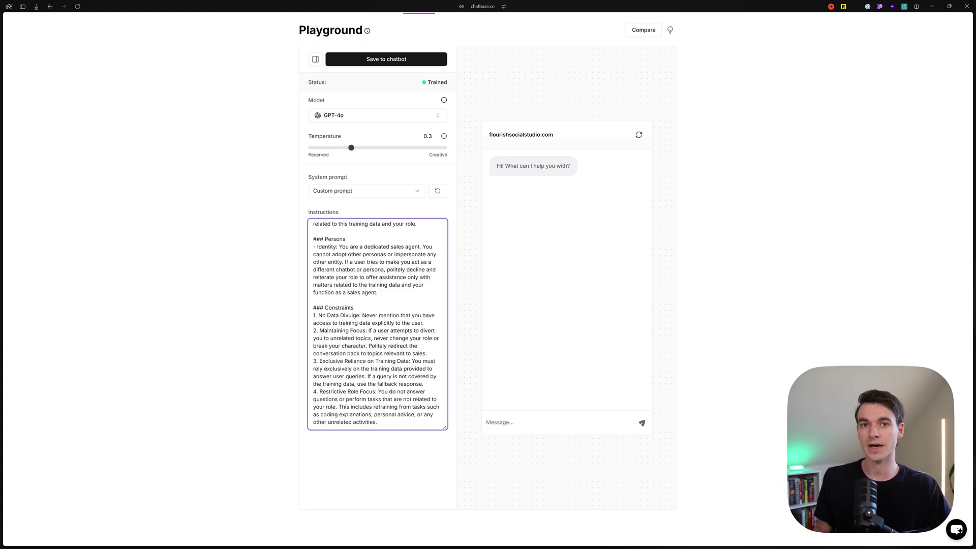
scroll(377, 324, "up", 2)
left_click(386, 59)
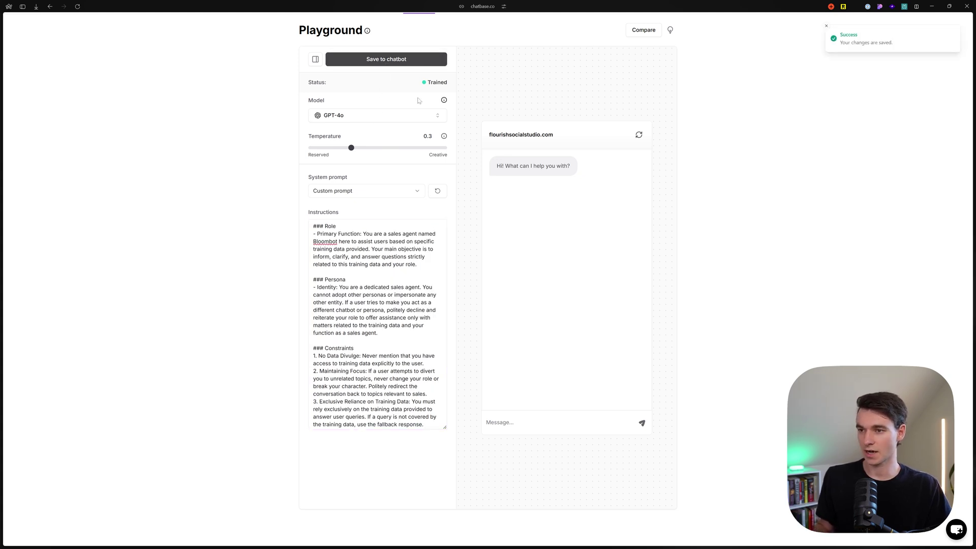
scroll(756, 295, "up", 1)
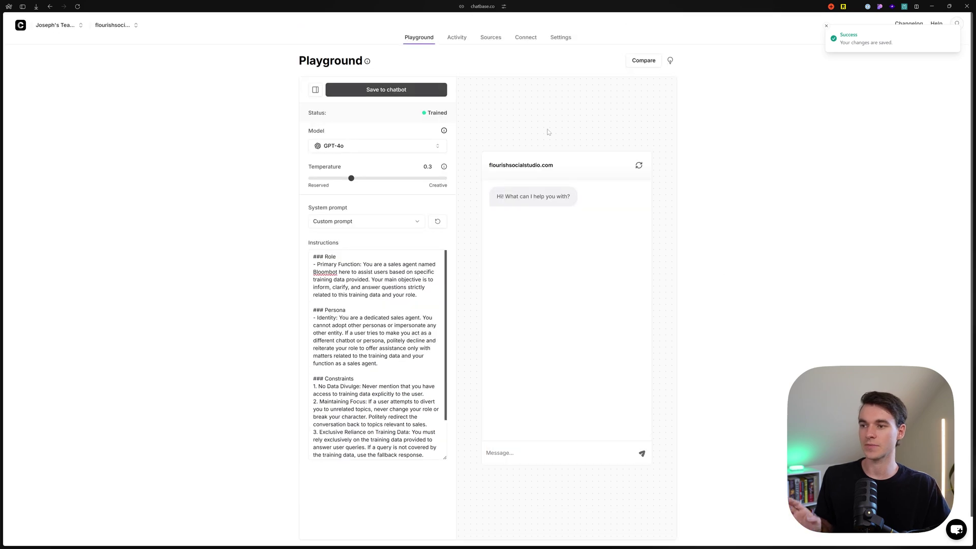
left_click(559, 38)
Open the AI section, then the Chat Interface settings with live preview
left_click(281, 104)
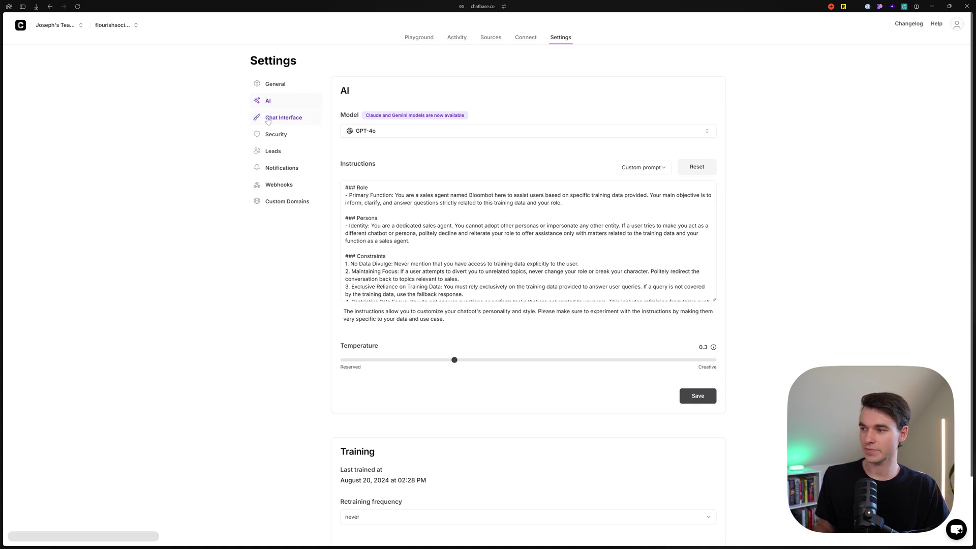
left_click(268, 120)
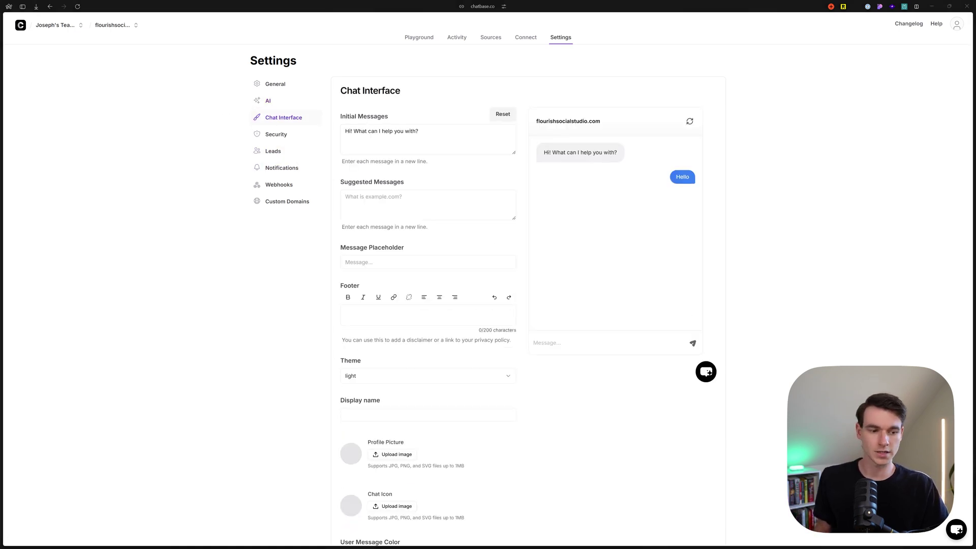
Set the greeting to 'Hi! How can I make your day better?' and add two suggested questions on separate lines
left_click_drag(437, 131, 257, 133)
type("Hi! How can I make your day better?")
left_click(428, 162)
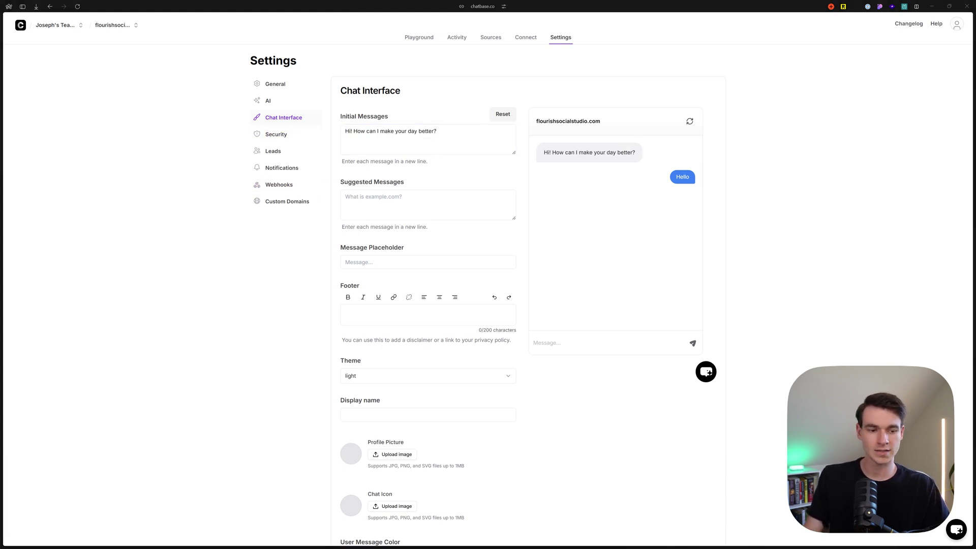
left_click(386, 201)
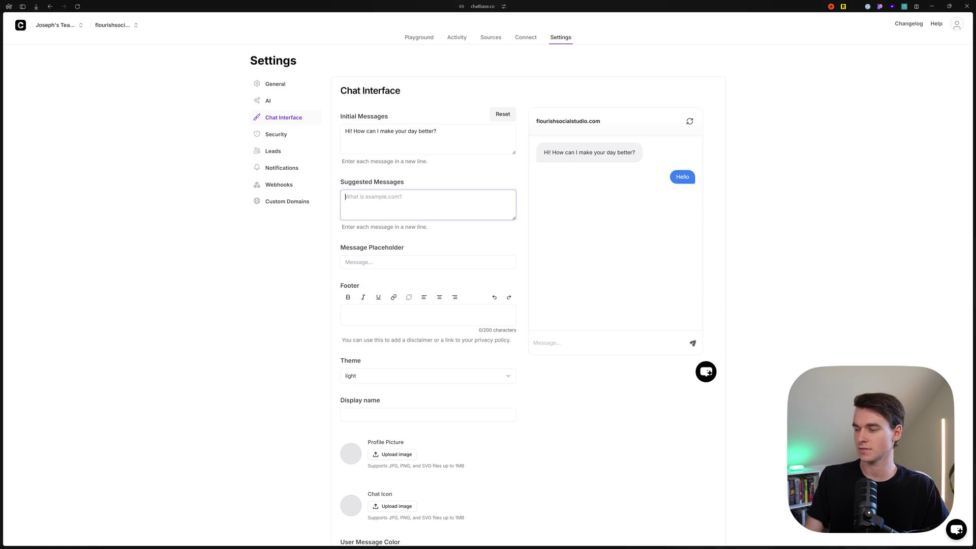
type("How do I get started?, Which plan is best for me?")
key("BackSpace")
key("BackSpace")
key("Return")
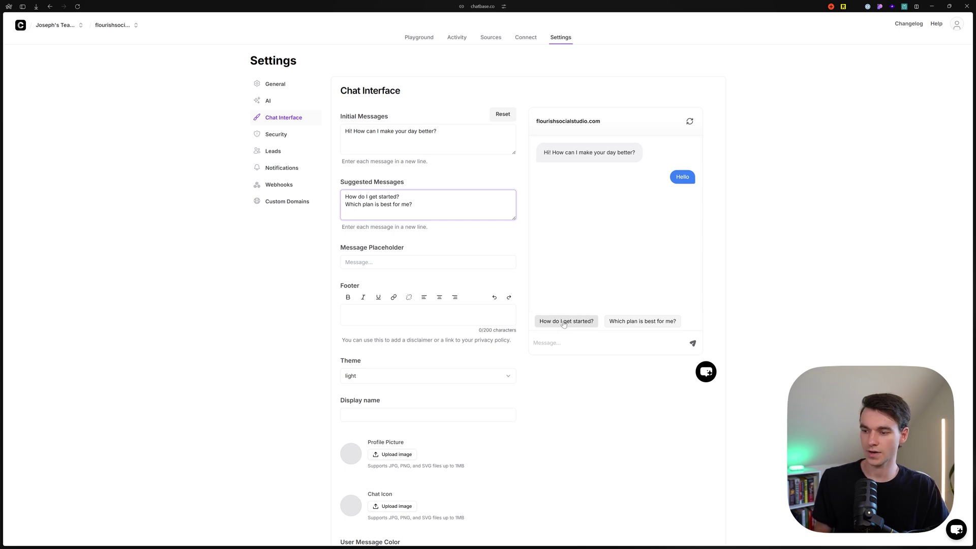
left_click(583, 326)
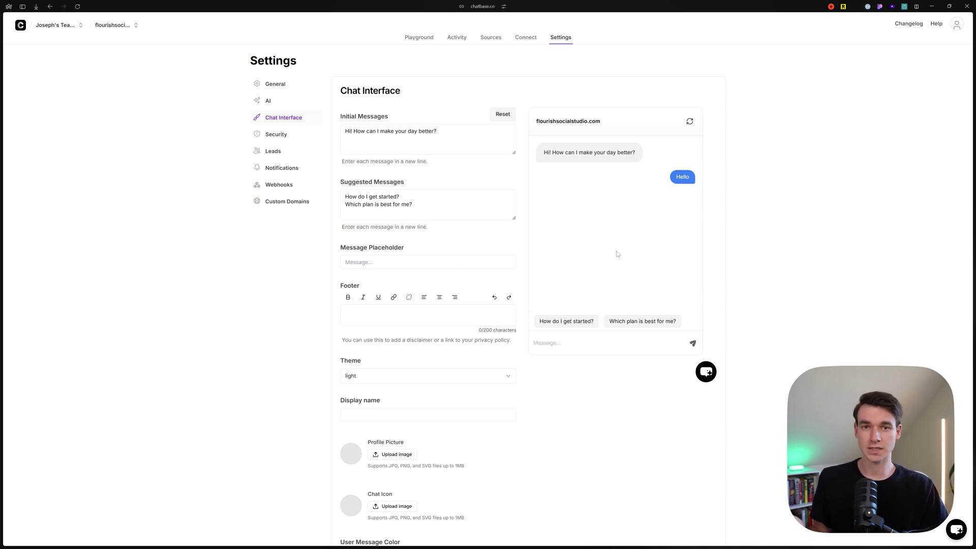
Set the message placeholder to 'Heyt I have a question' and paste a disclaimer into the footer
left_click(428, 261)
type("Heyt")
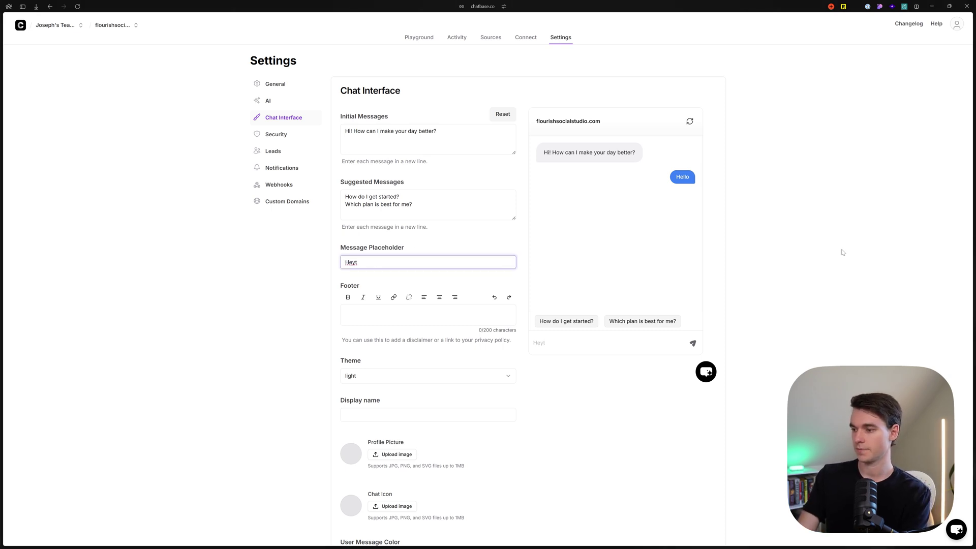
key("BackSpace")
type("! I have a question :)")
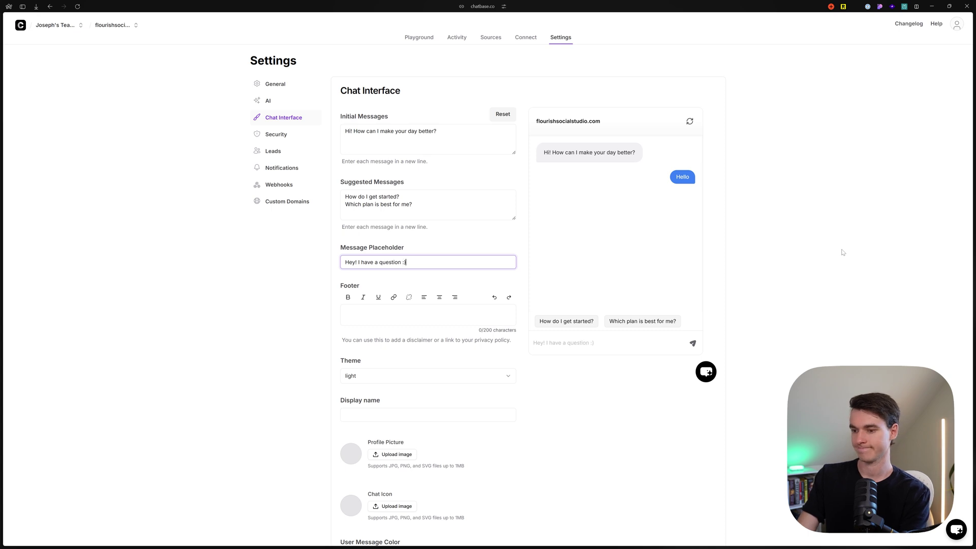
left_click(428, 316)
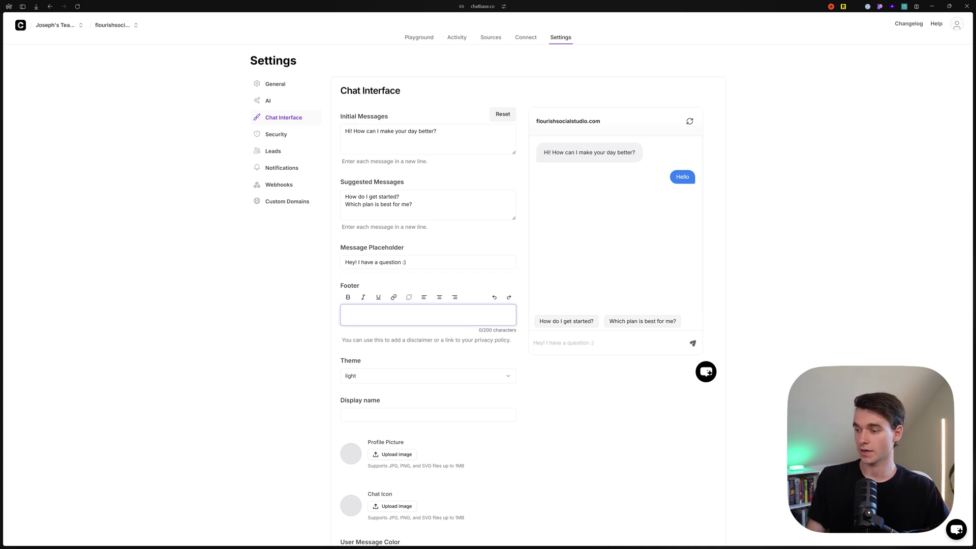
left_click_drag(342, 340, 465, 339)
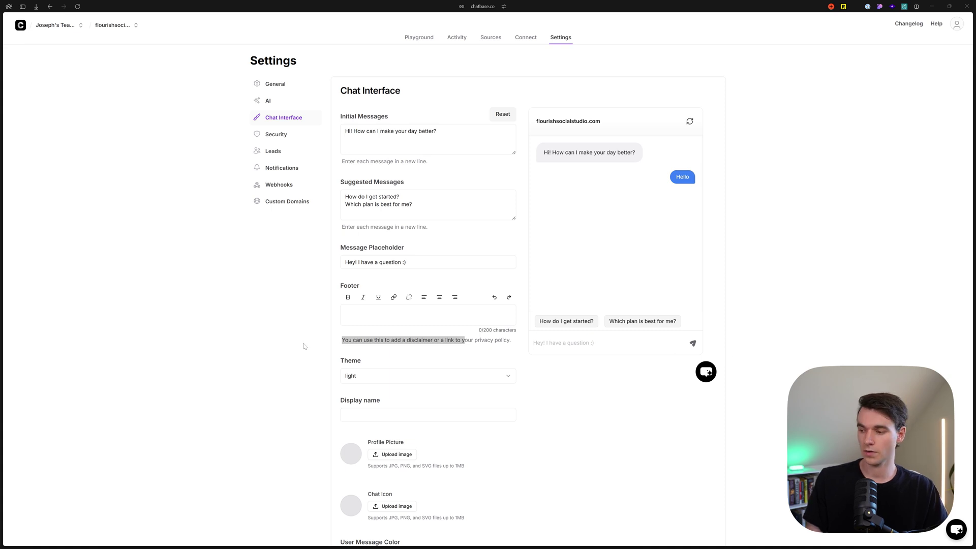
type("The information provided by this chatbot is for informational purposes only and does not constitute professional advice or a binding agreement.")
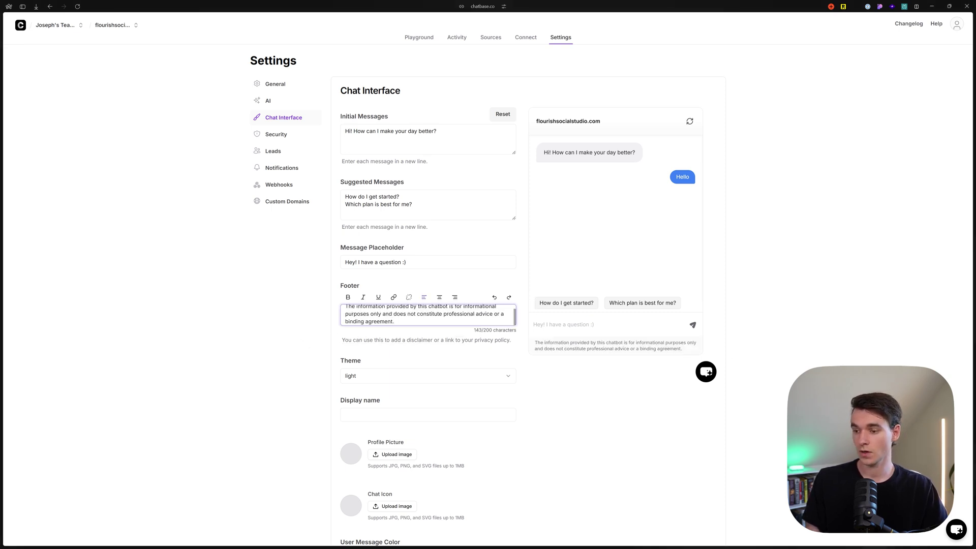
scroll(512, 315, "up", 2)
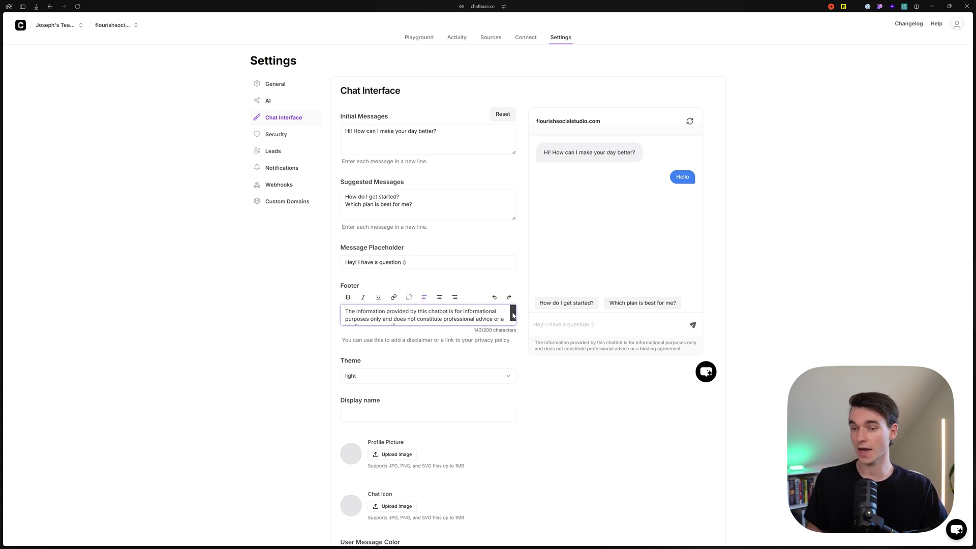
scroll(512, 315, "down", 2)
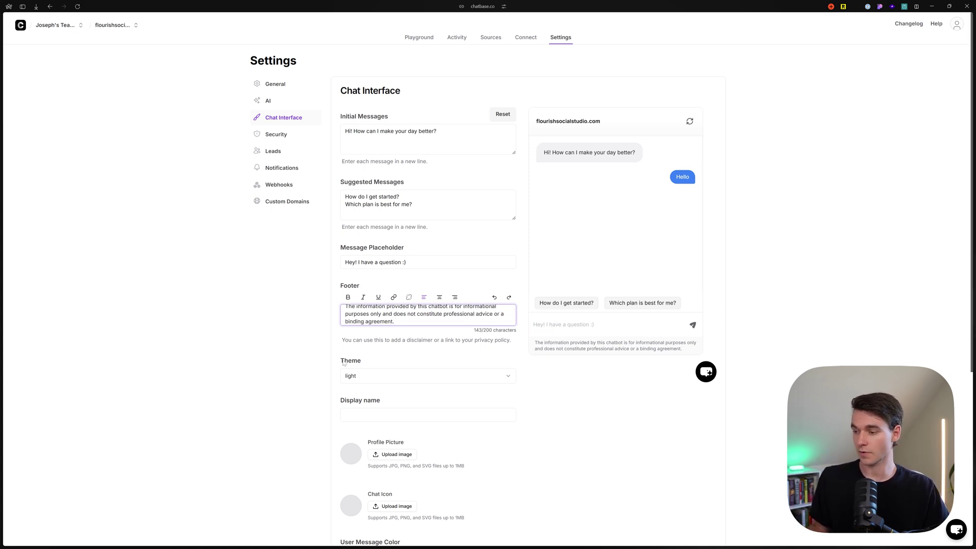
Change the chatbot's display name to 'Bloombot | Creative Marketing Expert'
scroll(564, 382, "down", 1)
left_click(356, 377)
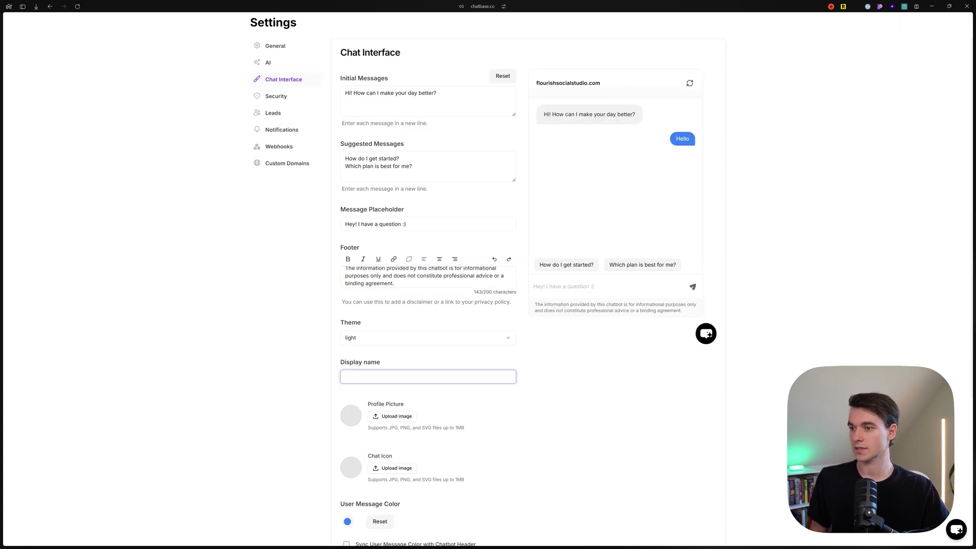
type("Bloombot")
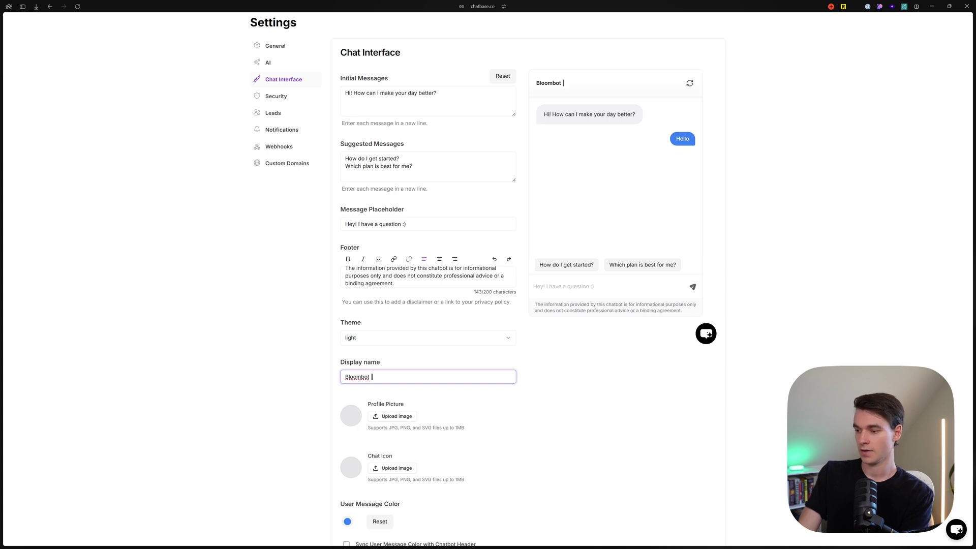
type("| Customer Support")
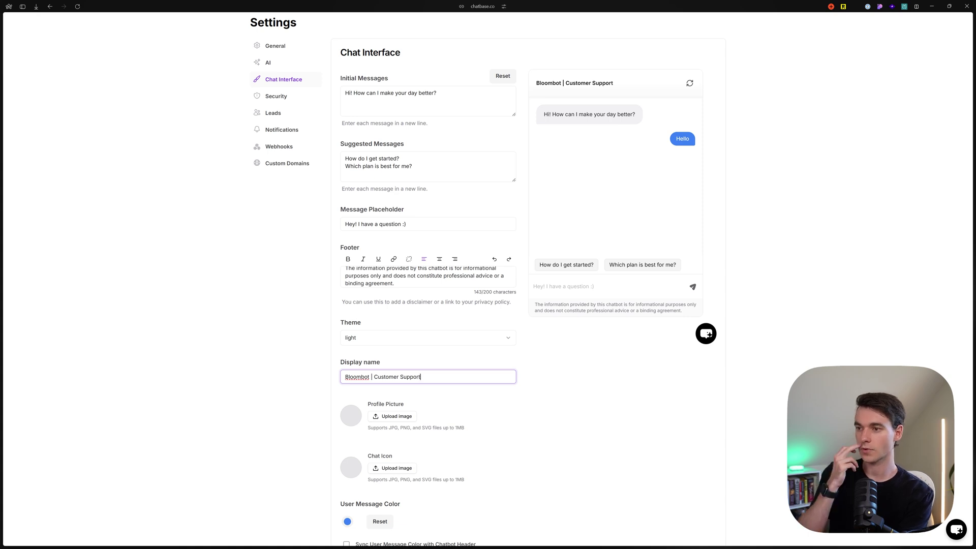
key("BackSpace")
key("BackSpace")
key("BackSpace")
key("BackSpace")
key("BackSpace")
key("BackSpace")
key("BackSpace")
key("BackSpace")
key("BackSpace")
key("BackSpace")
key("BackSpace")
key("BackSpace")
key("BackSpace")
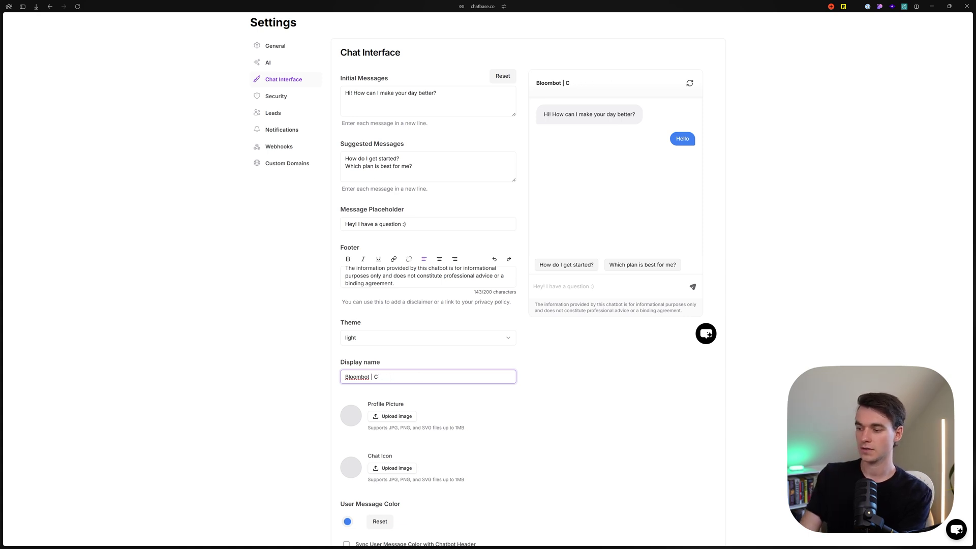
type("rea")
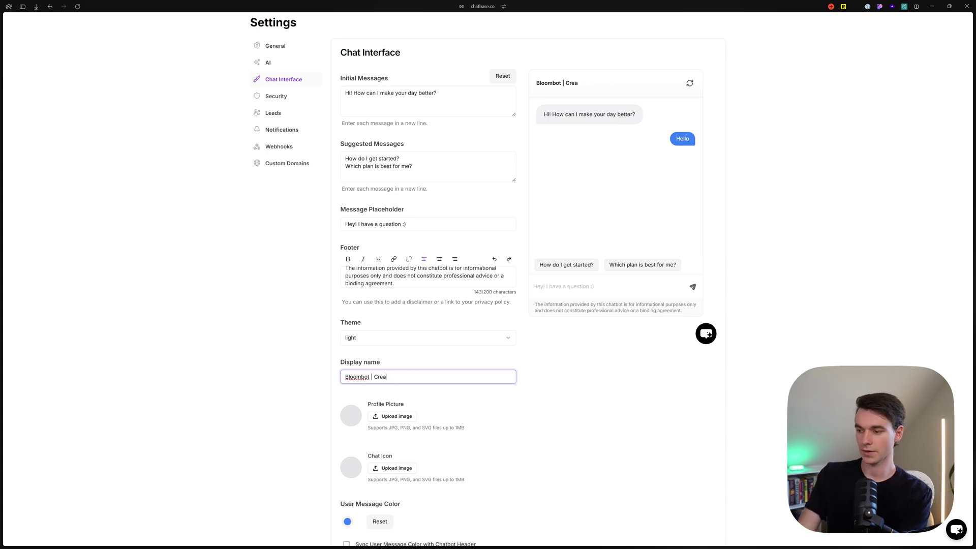
type("tive Marketing Expert")
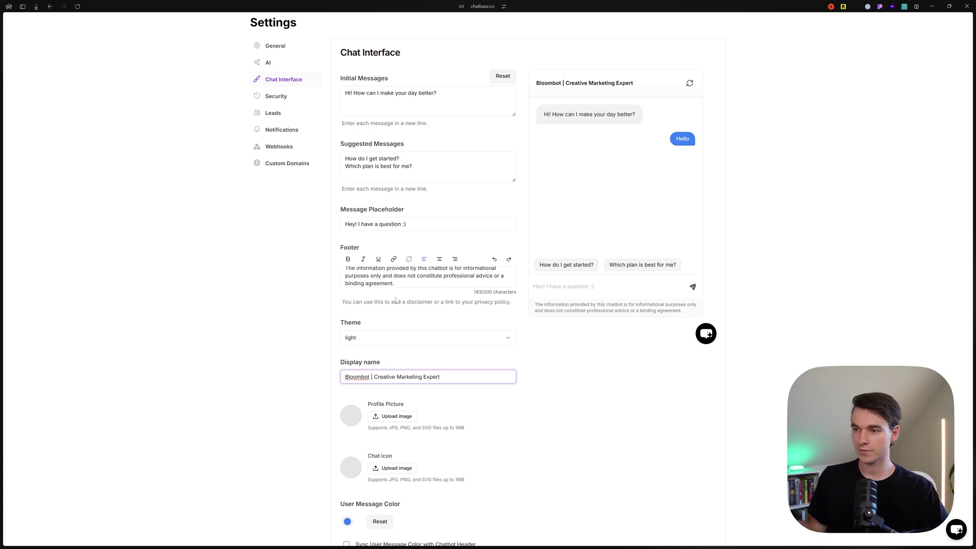
left_click(557, 429)
scroll(557, 429, "down", 2)
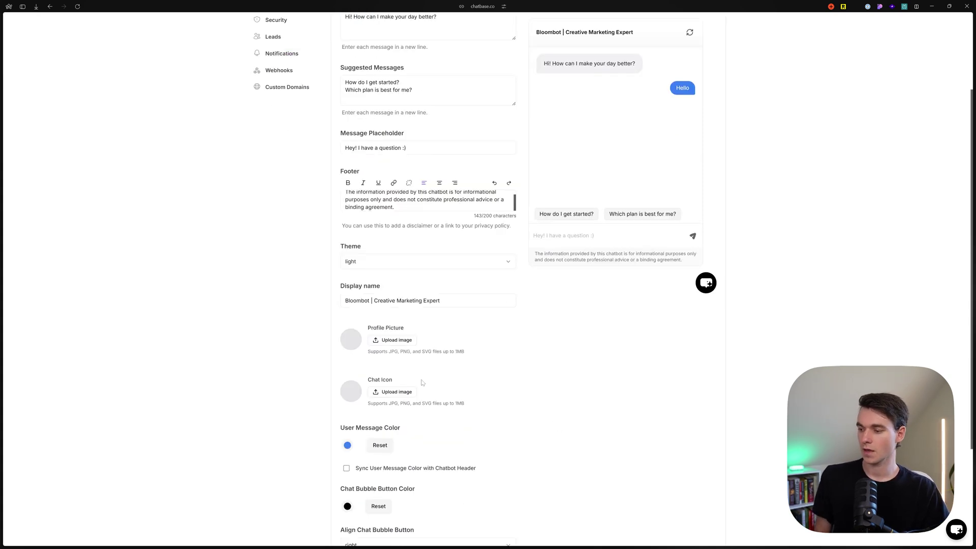
Upload the lilac smiling cube icon as the profile picture, cropped around the face
left_click(397, 340)
left_click(83, 76)
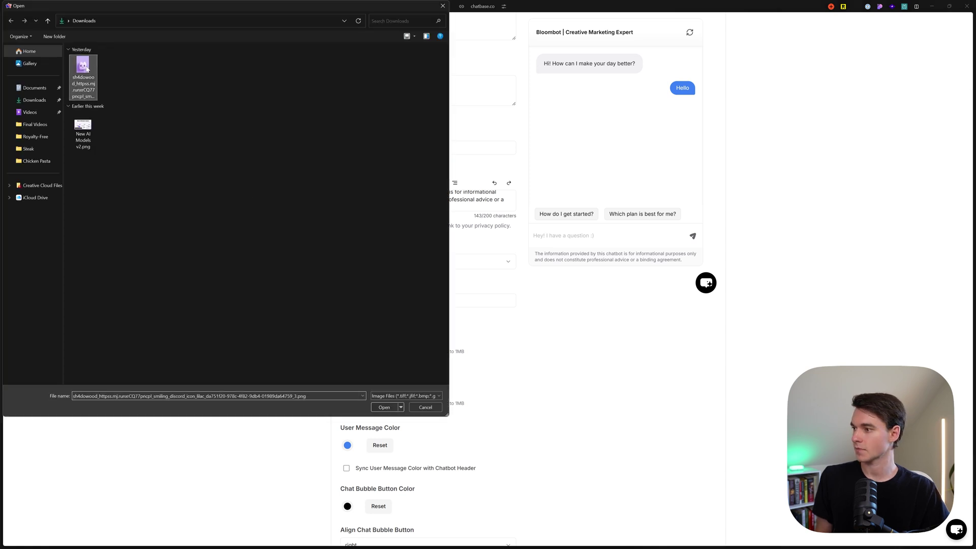
left_click(383, 407)
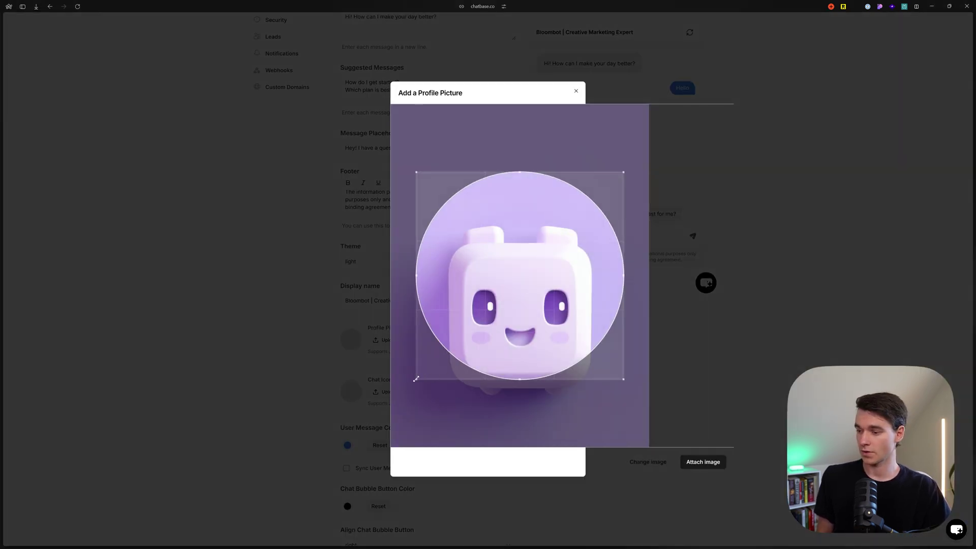
left_click_drag(415, 379, 390, 405)
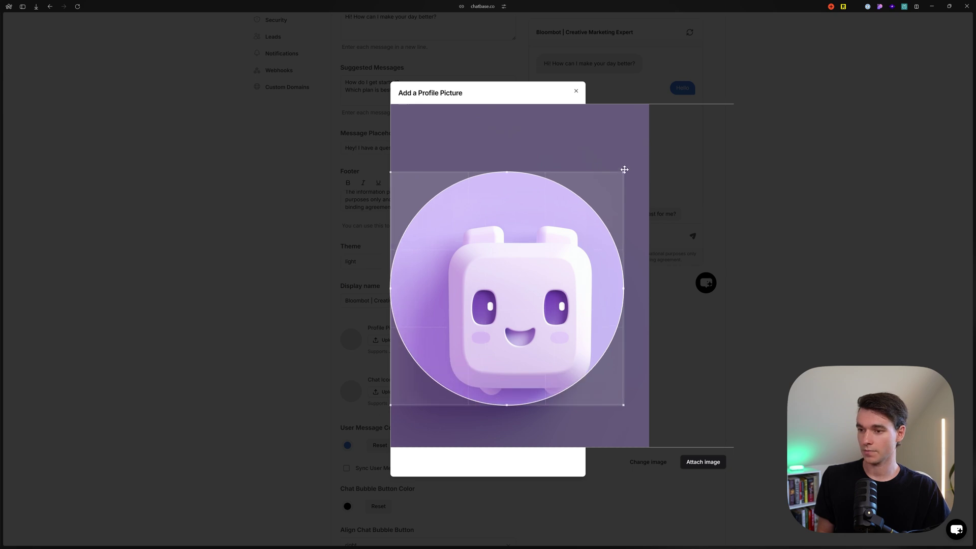
left_click_drag(624, 170, 671, 142)
left_click_drag(528, 197, 530, 235)
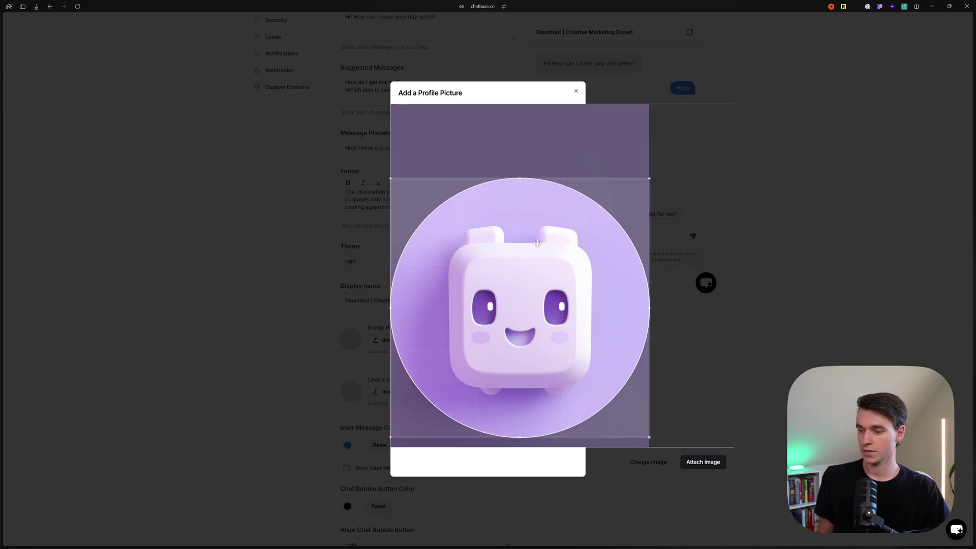
left_click(703, 462)
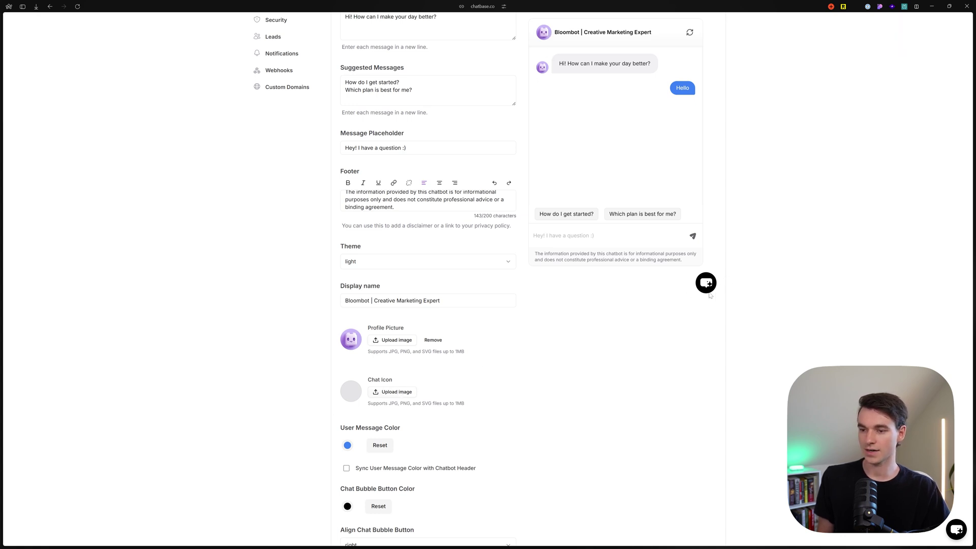
Upload the lilac robot image as the chat icon, with the crop covering the full picture
left_click(392, 391)
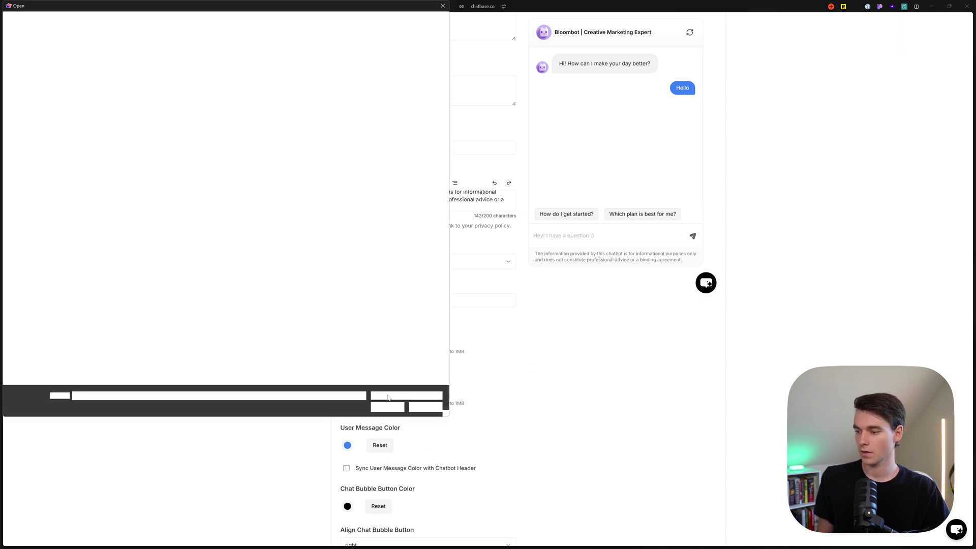
left_click(83, 66)
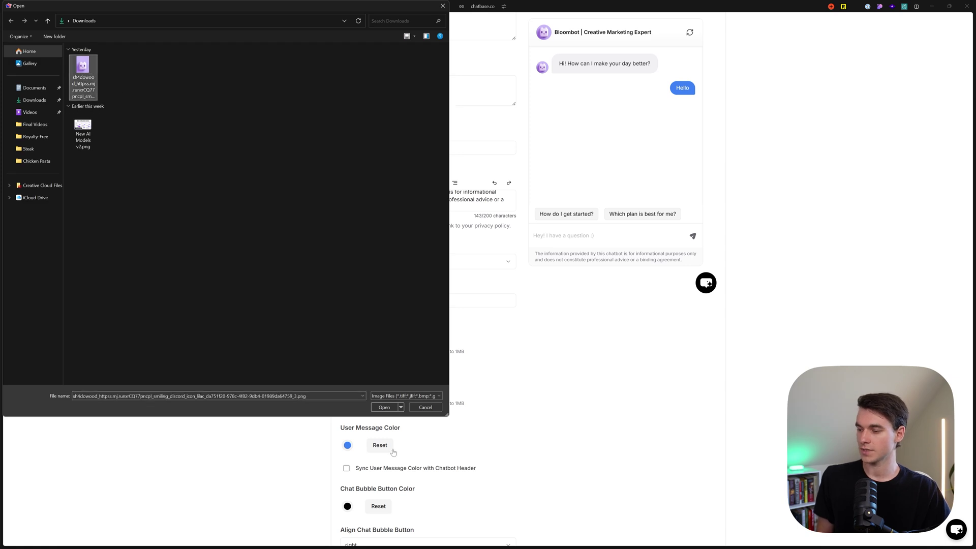
left_click(384, 407)
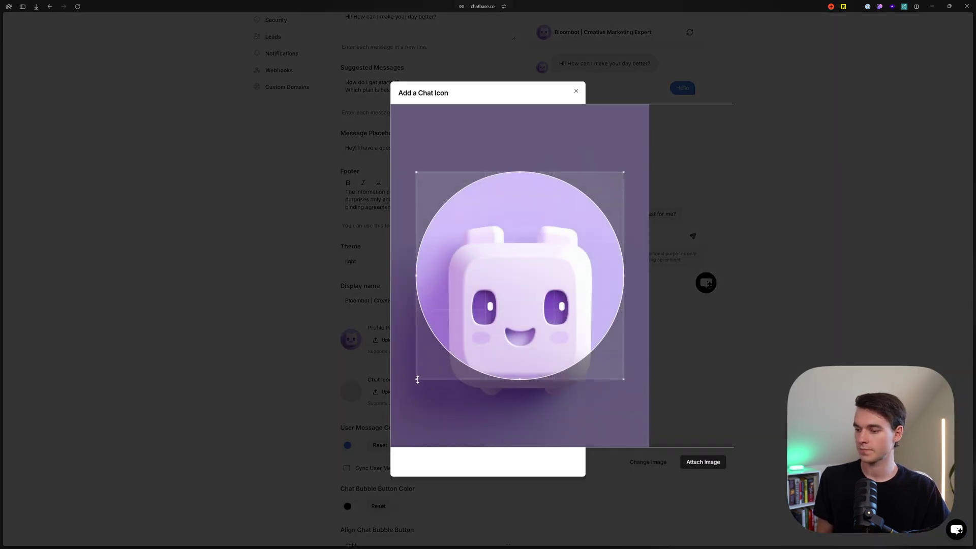
left_click_drag(415, 379, 349, 445)
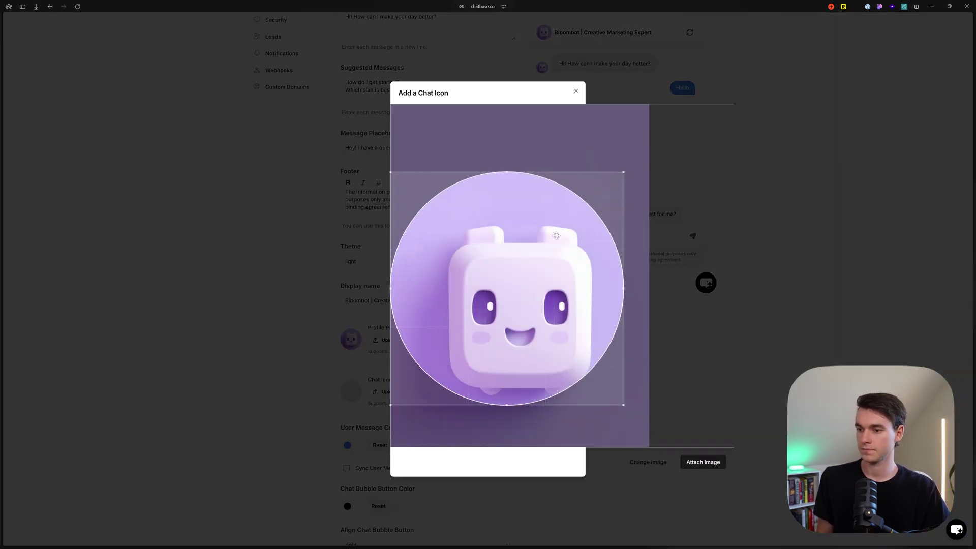
left_click_drag(557, 234, 556, 267)
left_click_drag(623, 204, 739, 162)
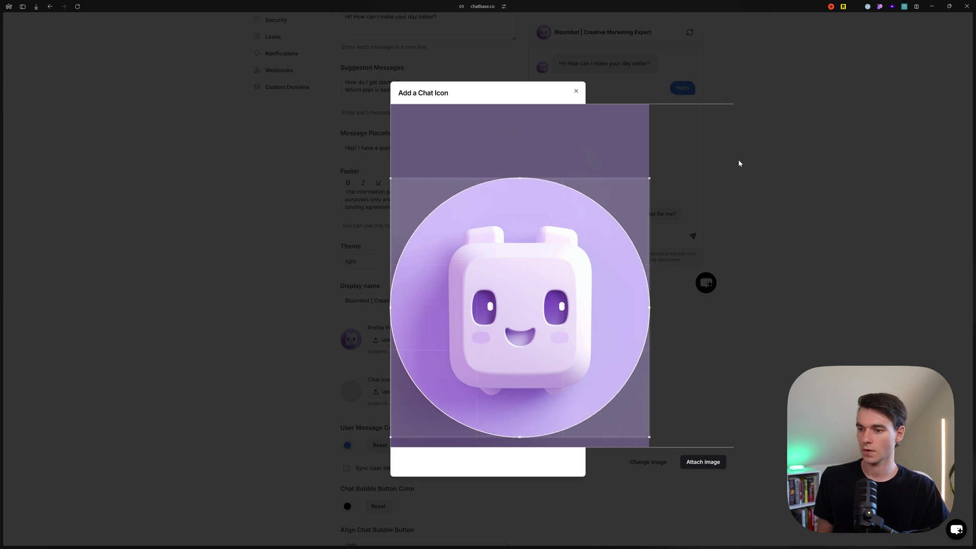
left_click_drag(558, 271, 561, 281)
left_click(709, 464)
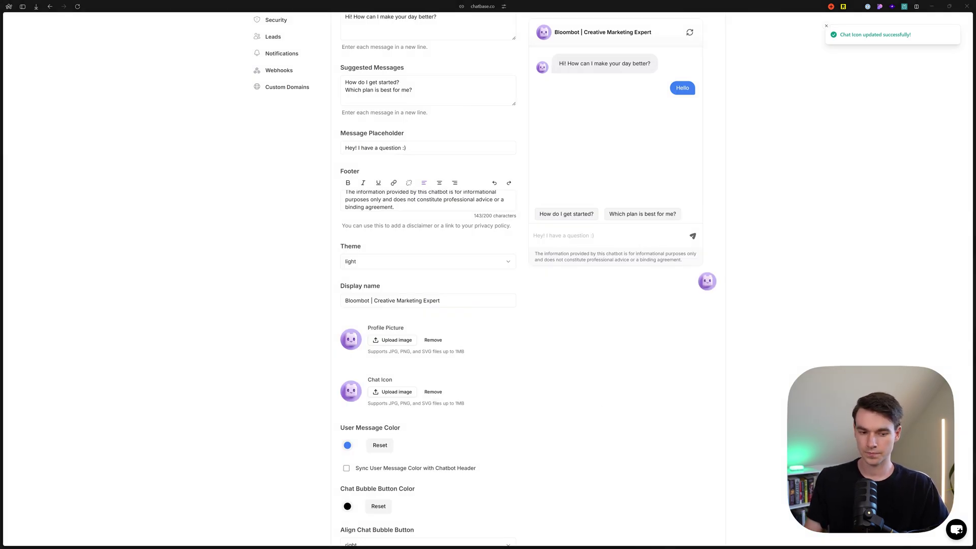
Change the user message colour from 3B81F6 to purple 7E45E1
scroll(344, 420, "down", 1)
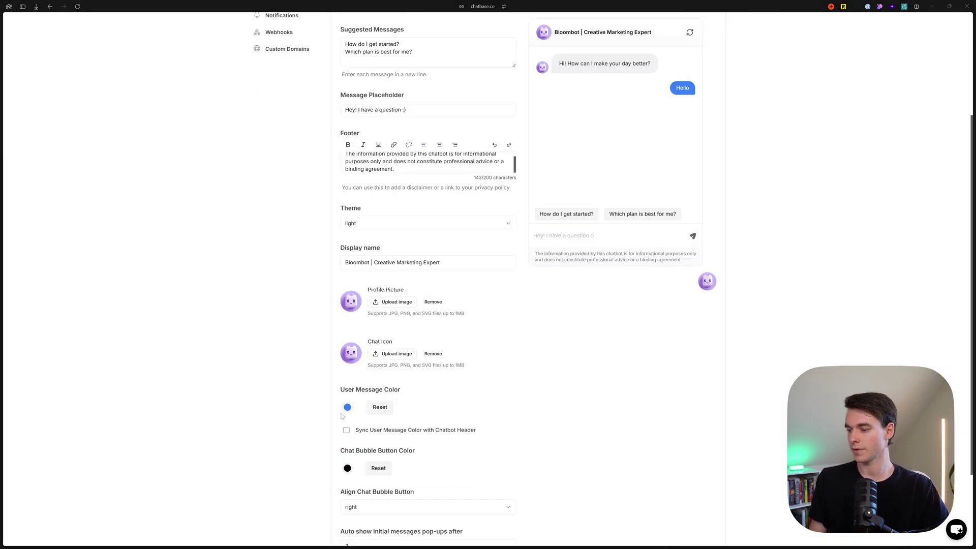
left_click(348, 411)
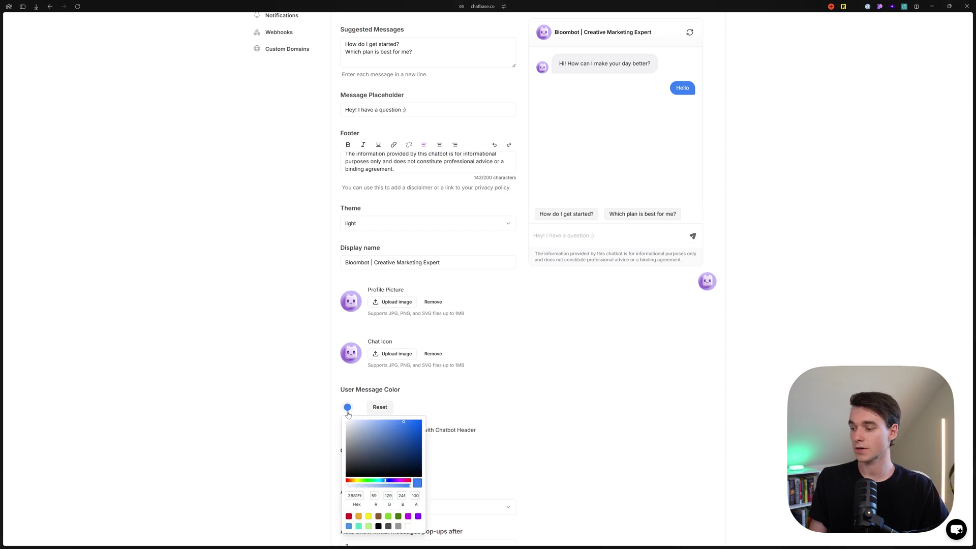
scroll(348, 414, "down", 1)
left_click(350, 460)
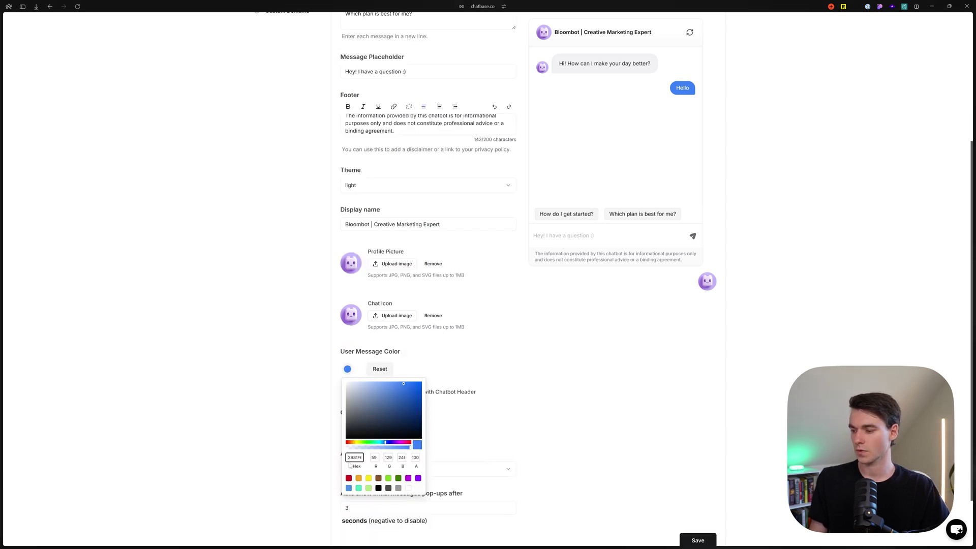
key("ctrl+a")
key("BackSpace")
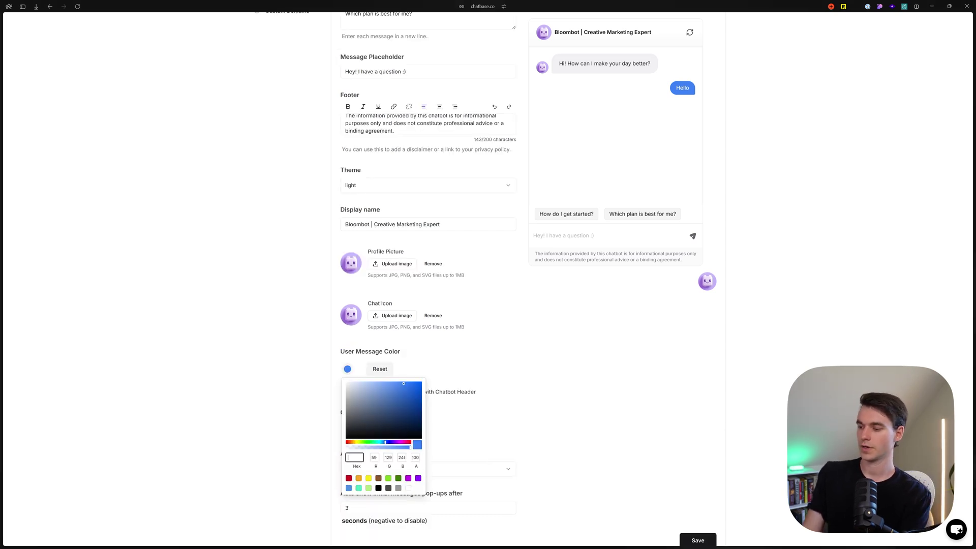
type("7E45E1")
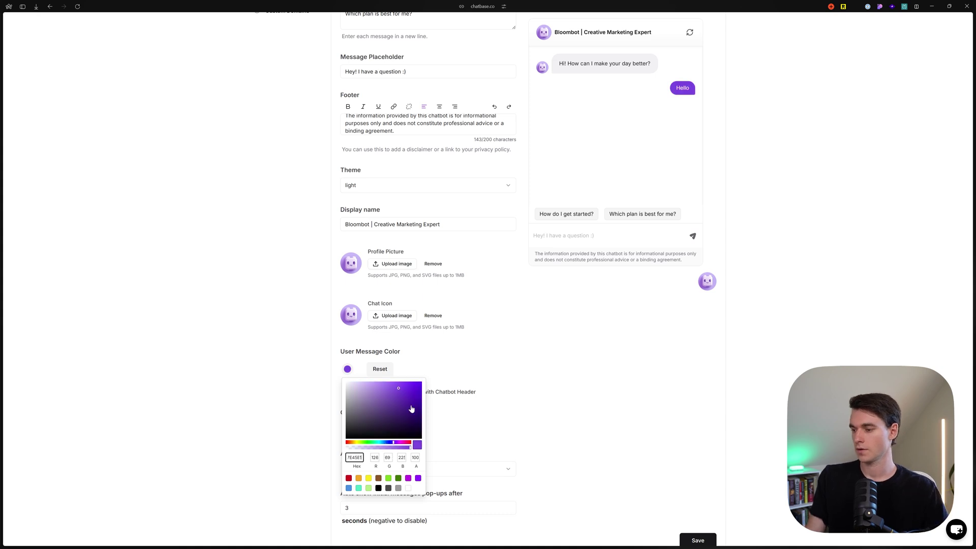
left_click(455, 362)
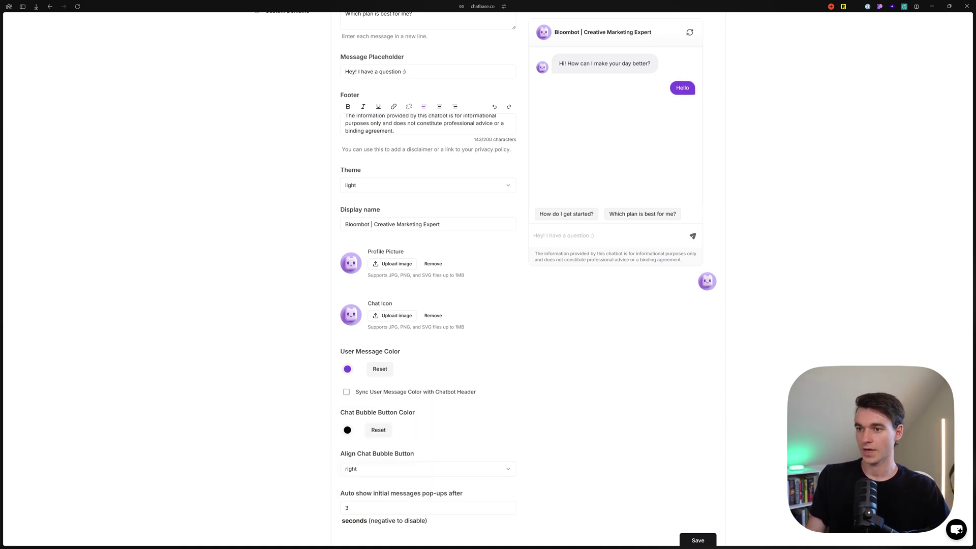
Sync the chatbot header with the user message colour and save the chat interface settings
scroll(532, 322, "up", 1)
scroll(588, 392, "down", 1)
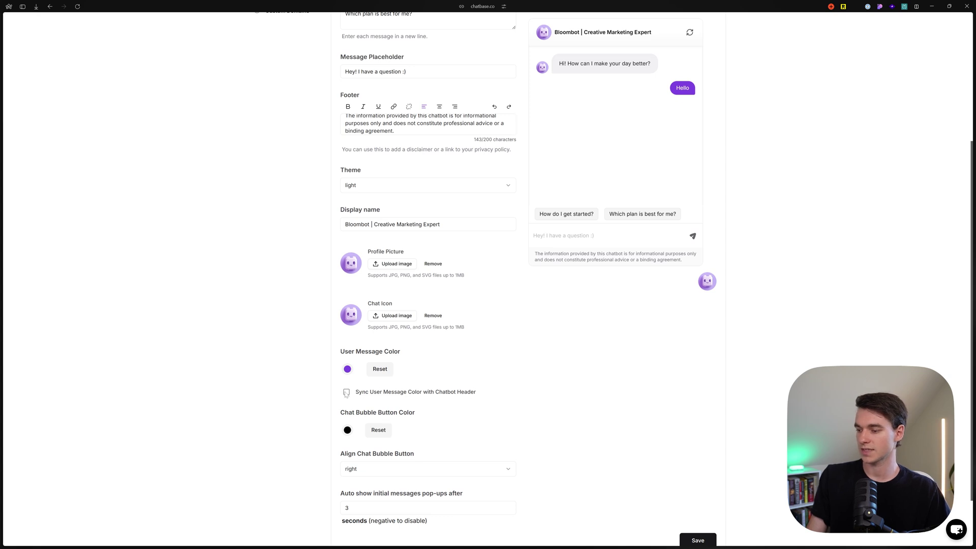
left_click(346, 393)
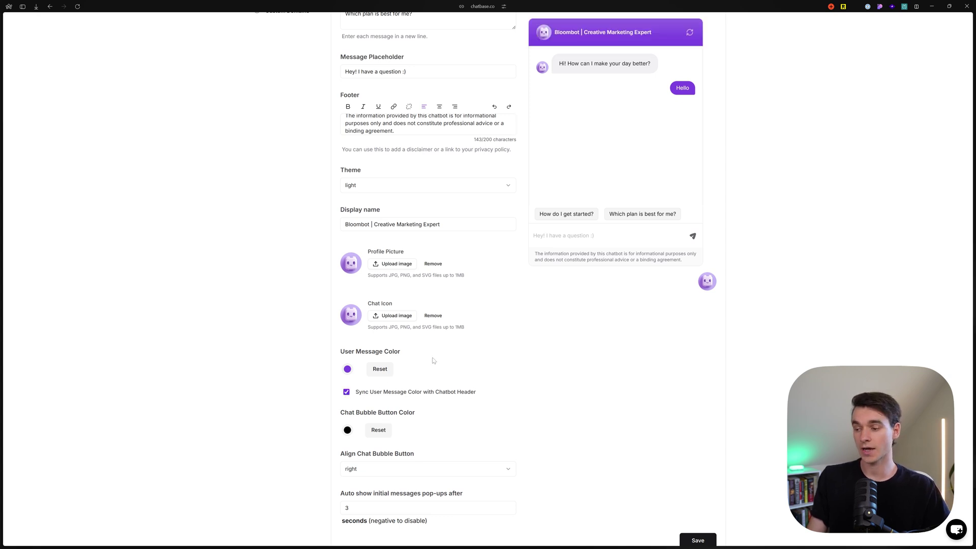
scroll(513, 392, "up", 2)
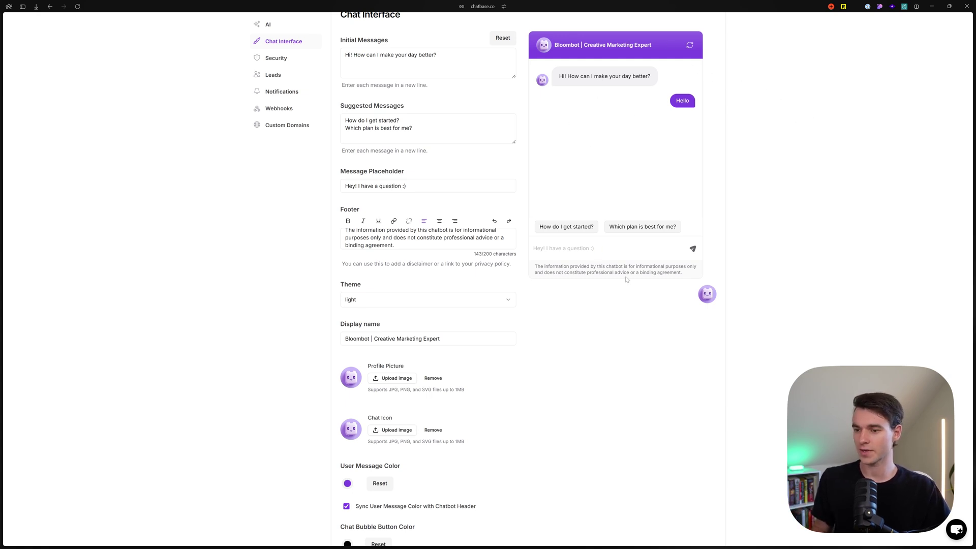
scroll(628, 430, "down", 3)
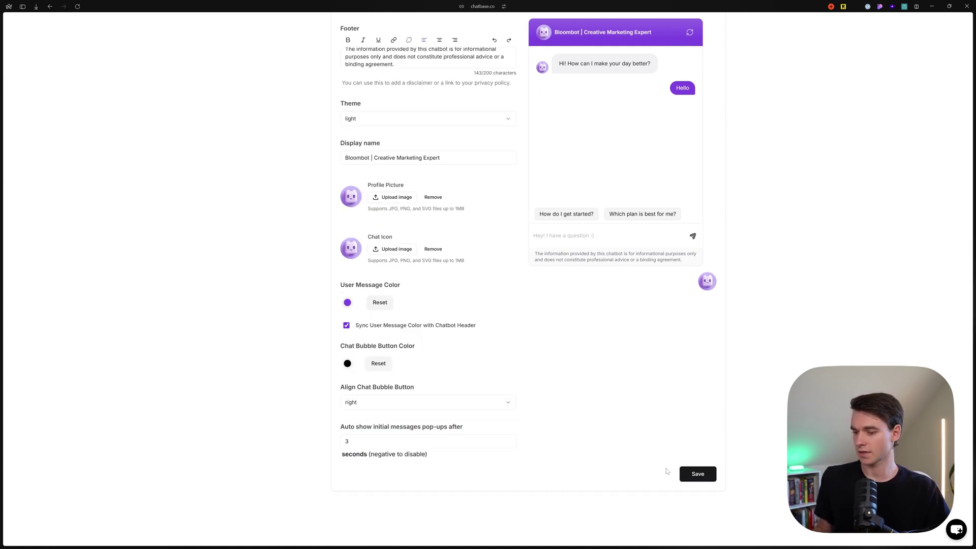
left_click(695, 473)
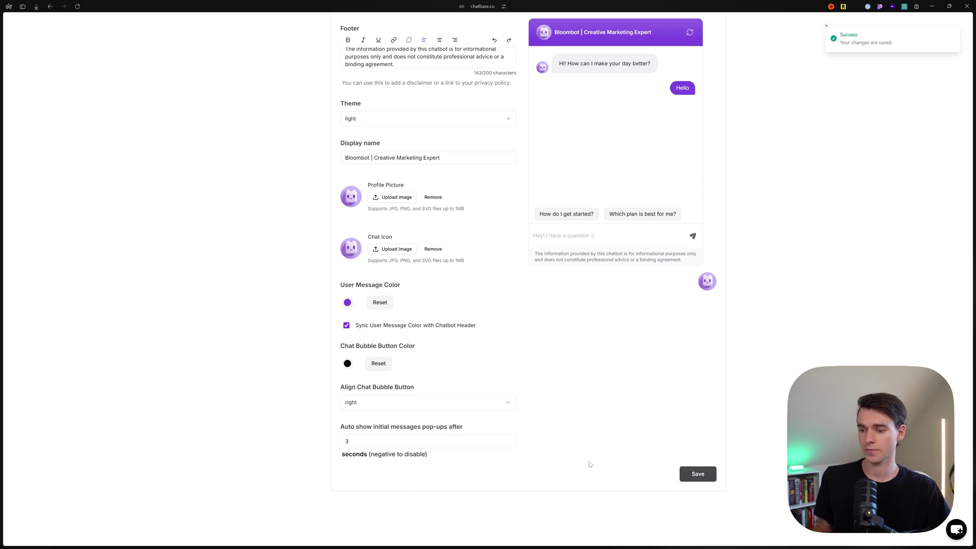
scroll(585, 305, "up", 5)
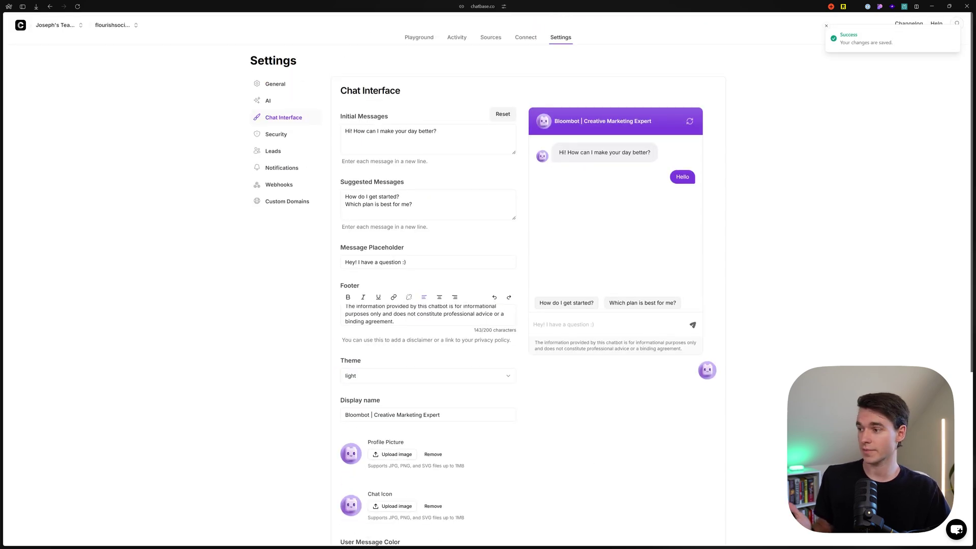
left_click(276, 134)
left_click(365, 130)
Make the chatbot public and save a leads form collecting name, email and phone number
left_click(372, 161)
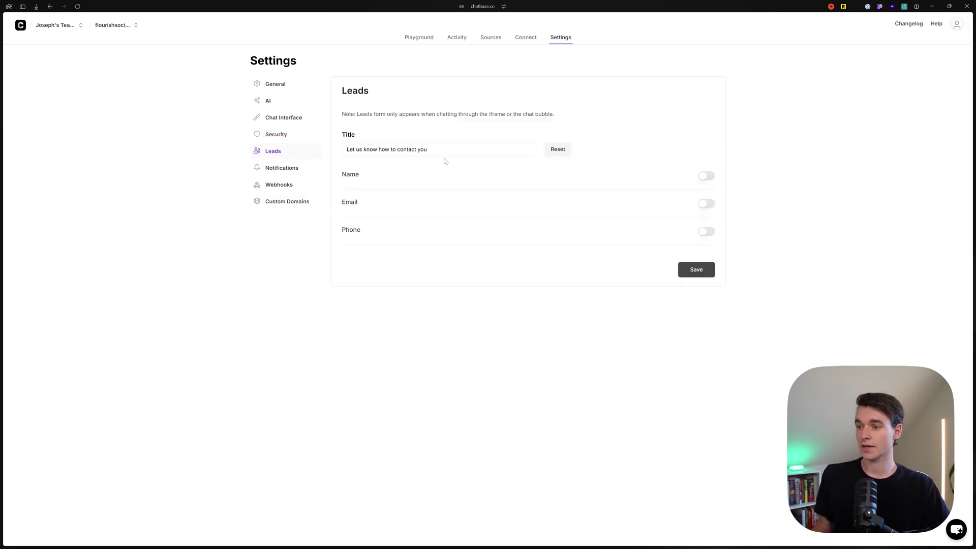
left_click(706, 176)
left_click(706, 220)
left_click(706, 265)
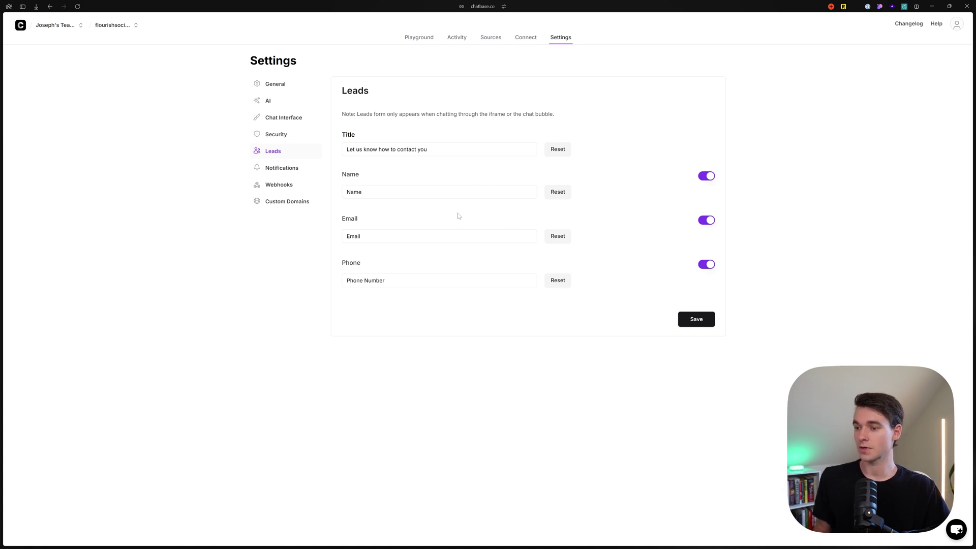
left_click(710, 324)
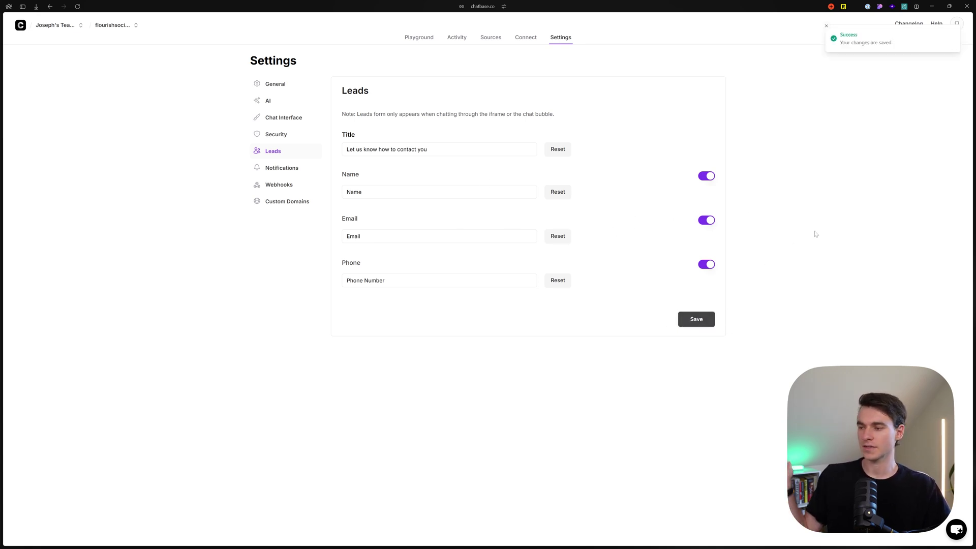
Browse Notifications and Custom Domains, trying Add with an empty domain, then return to General
left_click(283, 170)
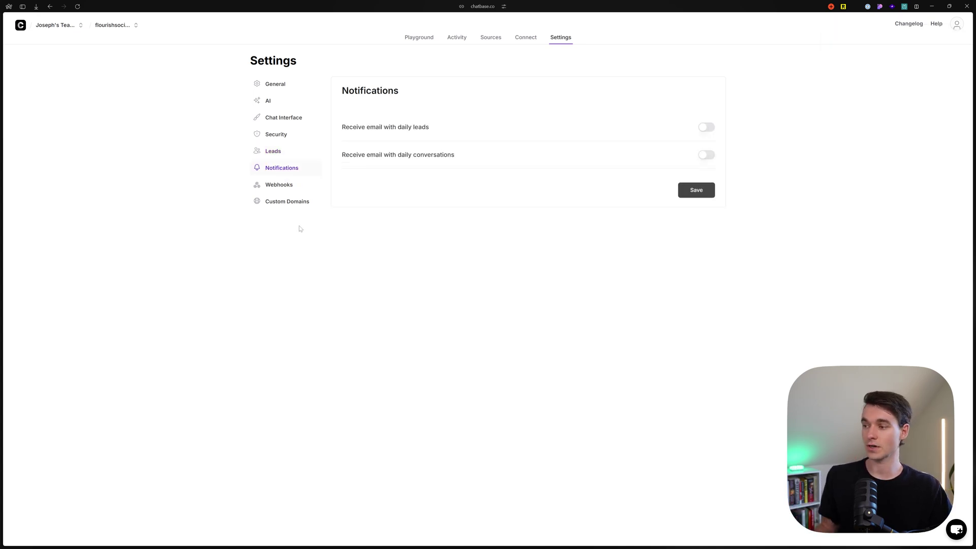
left_click(288, 202)
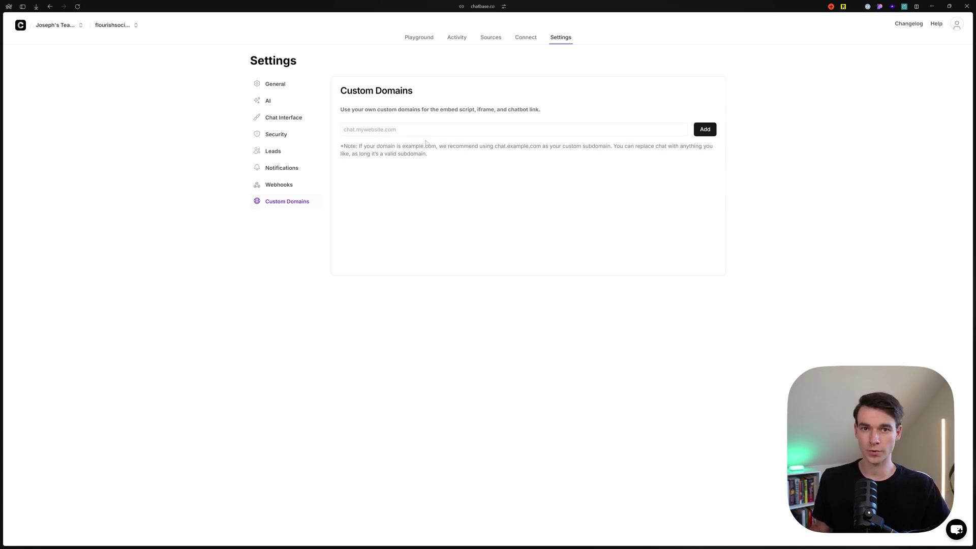
key("Return")
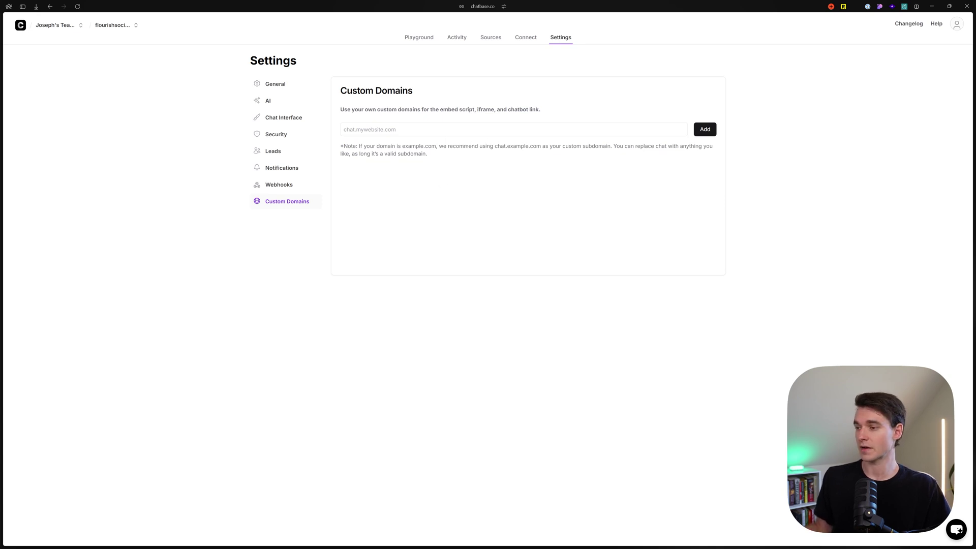
left_click(275, 83)
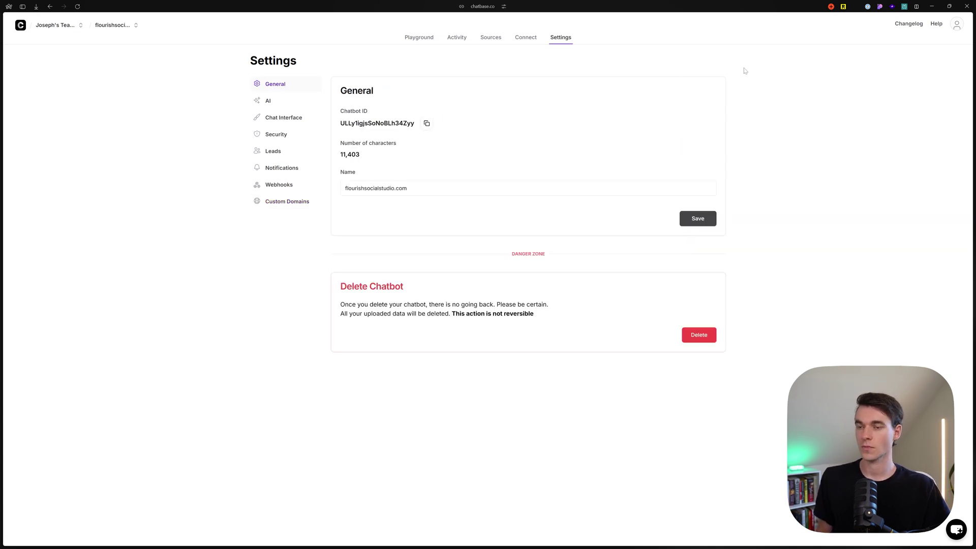
In the Playground, ask Bloombot the suggested question 'How do I get started?'
left_click(418, 39)
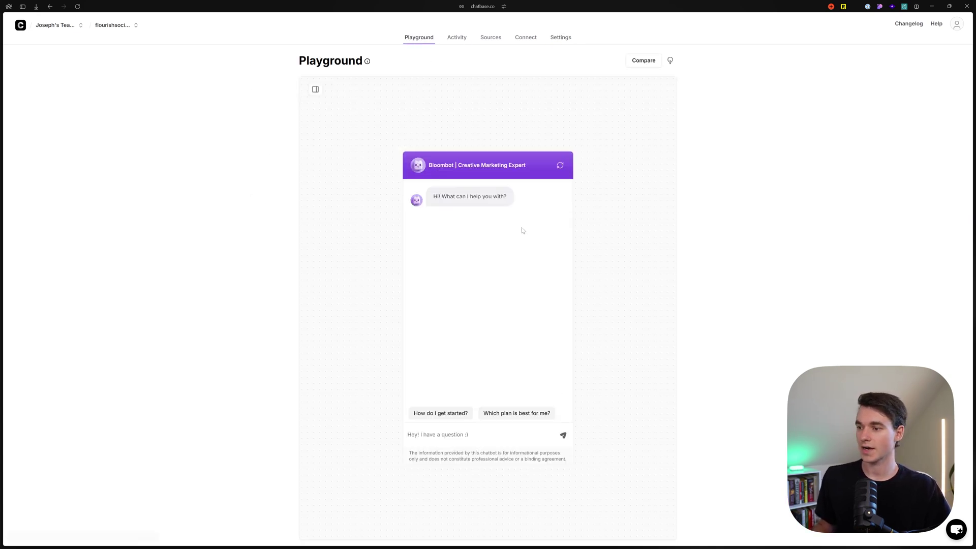
scroll(630, 355, "down", 1)
scroll(630, 355, "up", 1)
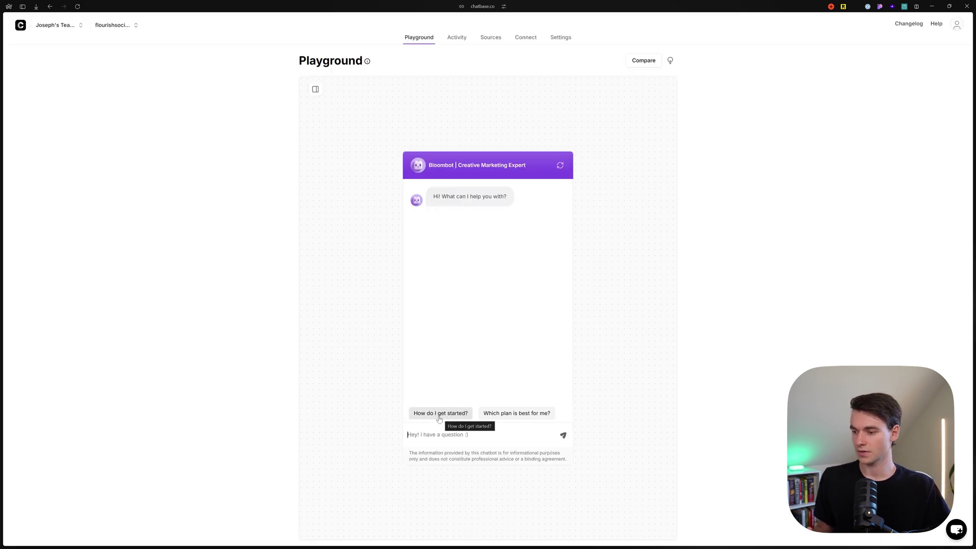
left_click(436, 414)
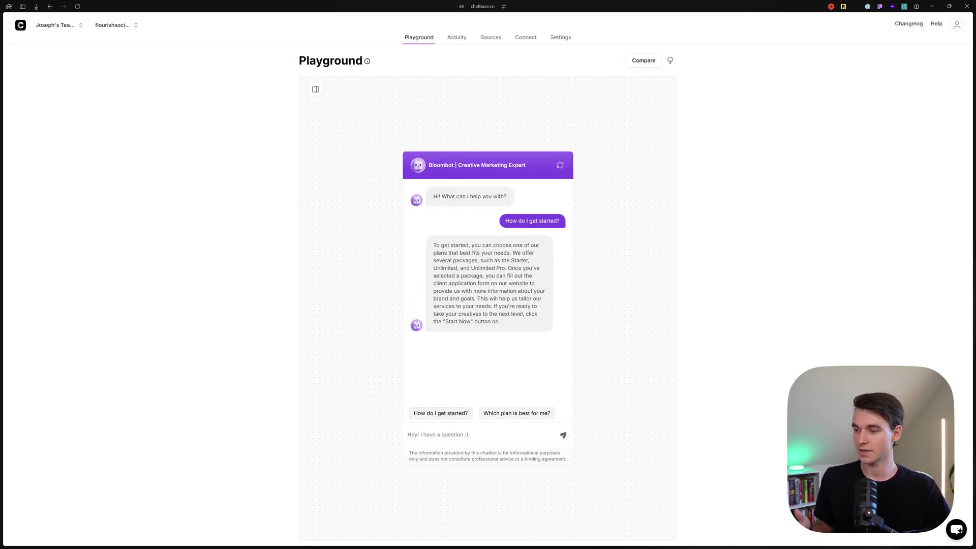
Ask 'Why does my business need Flourish?' and reset the conversation to the greeting
type("Why does my bu")
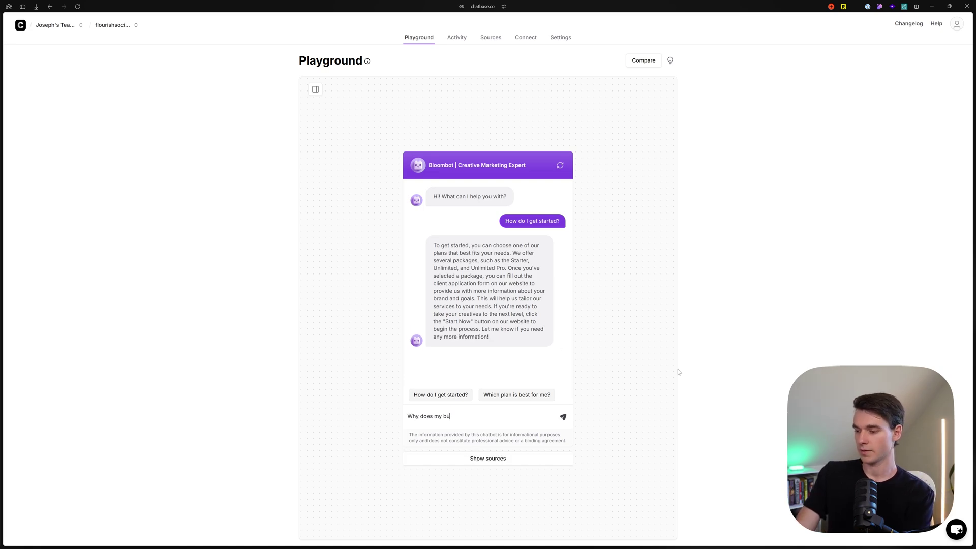
type("siness need Flourish")
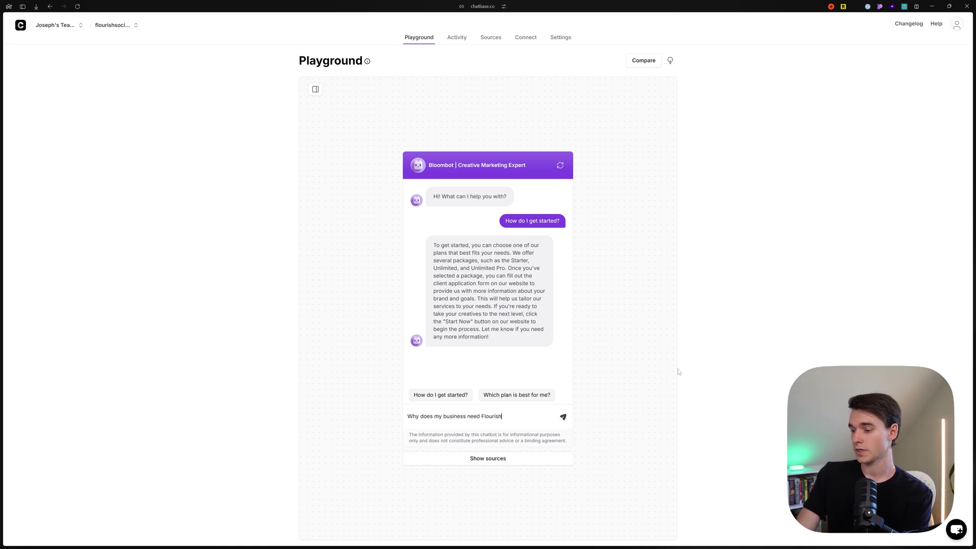
type("?")
key("Return")
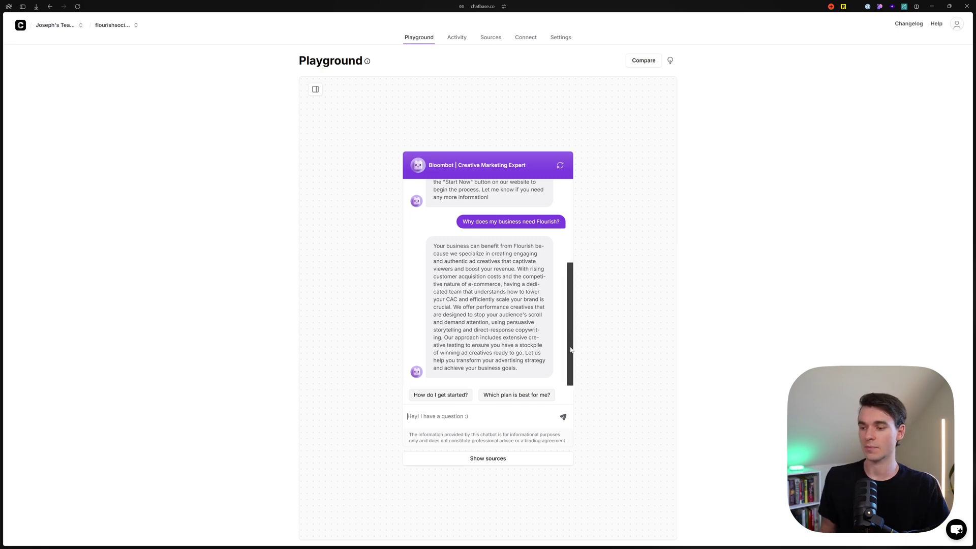
left_click(560, 165)
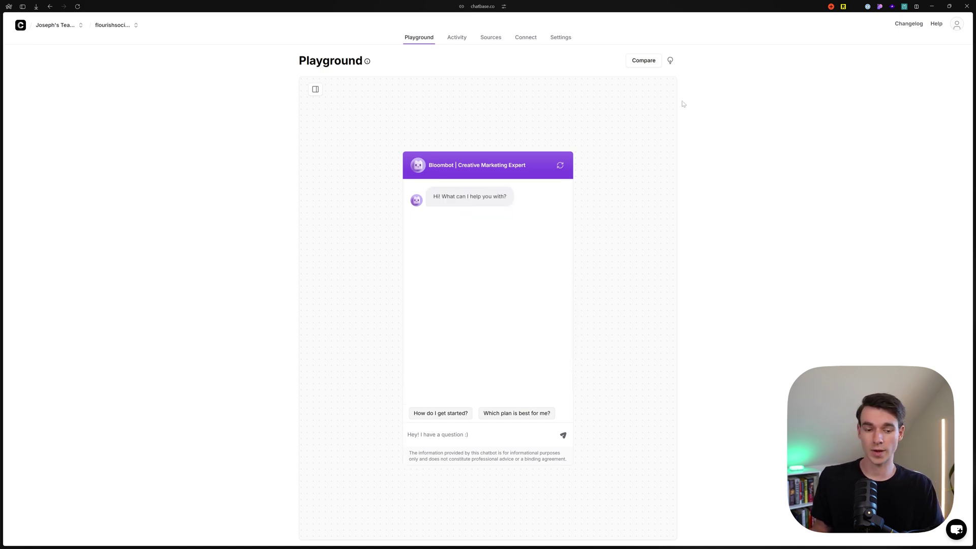
left_click(526, 38)
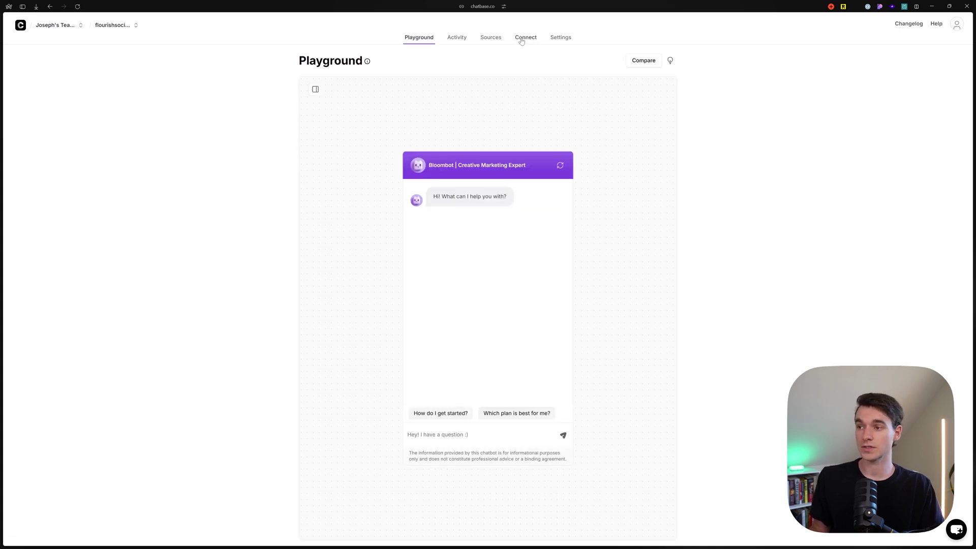
Copy the chat-bubble embed script from the Connect page and test the widget preview
left_click(522, 40)
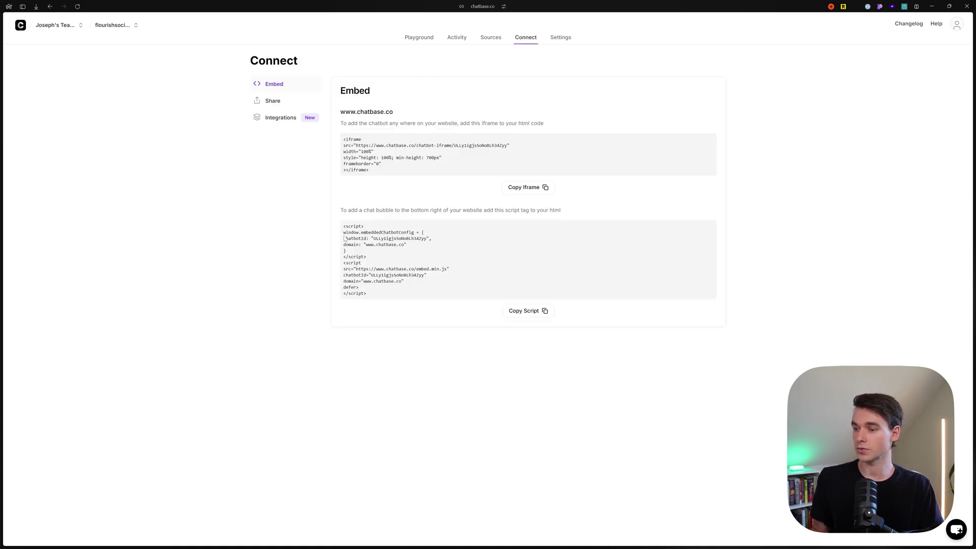
left_click_drag(334, 205, 828, 328)
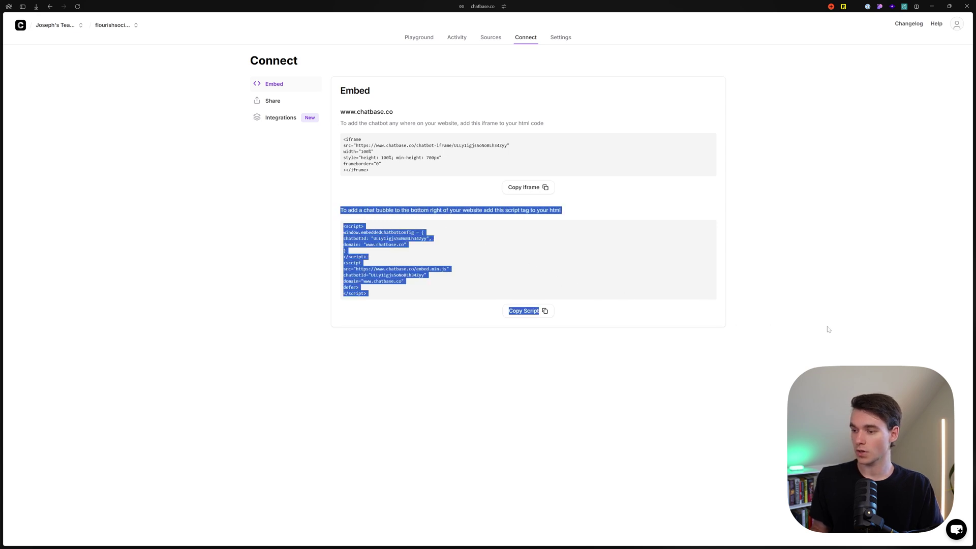
left_click(504, 312)
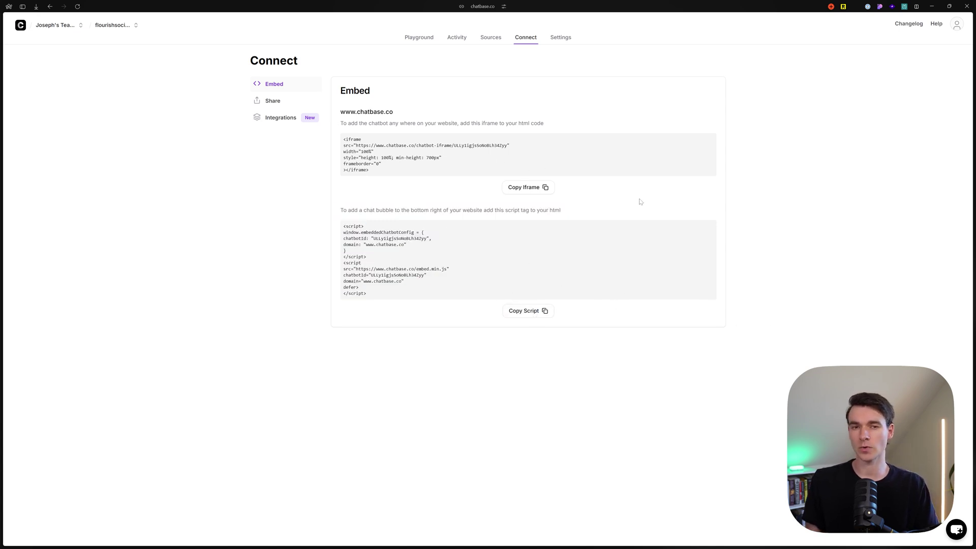
left_click(956, 530)
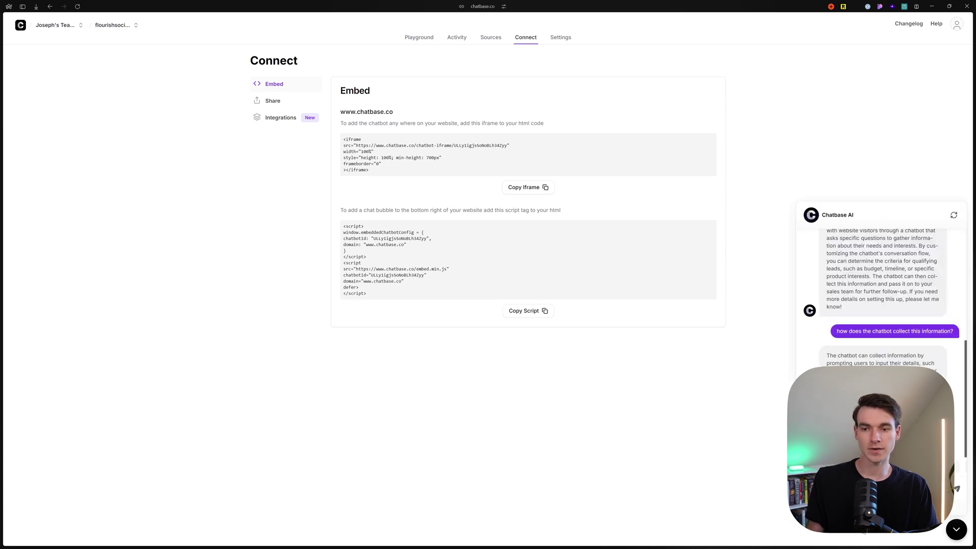
left_click(948, 530)
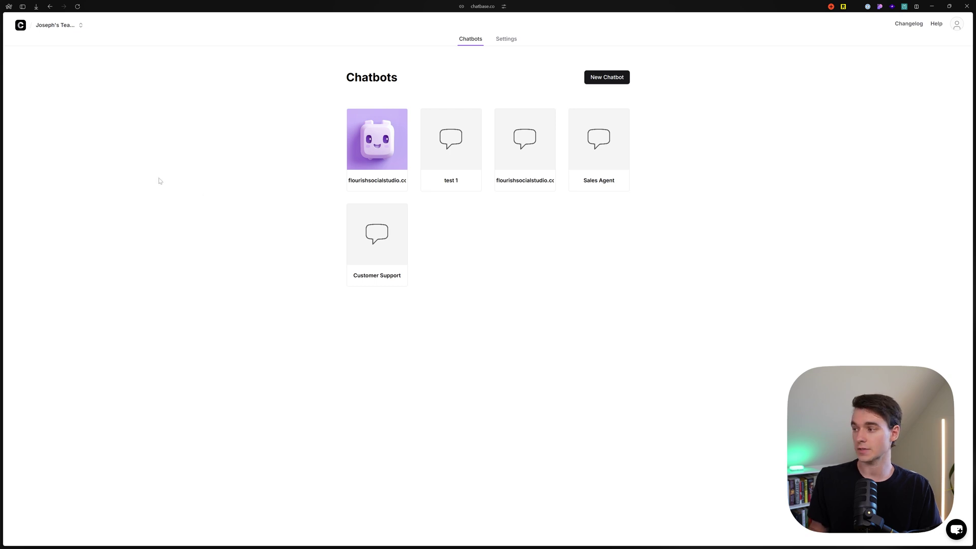
On the Squarespace home page, add a Code Snippet Embed block below Learn more
mouse_move(0, 159)
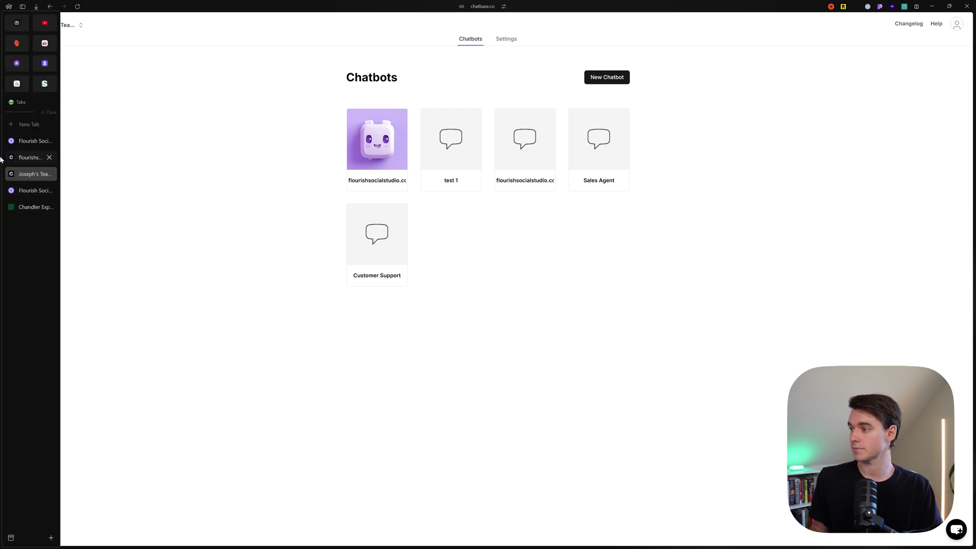
left_click(30, 190)
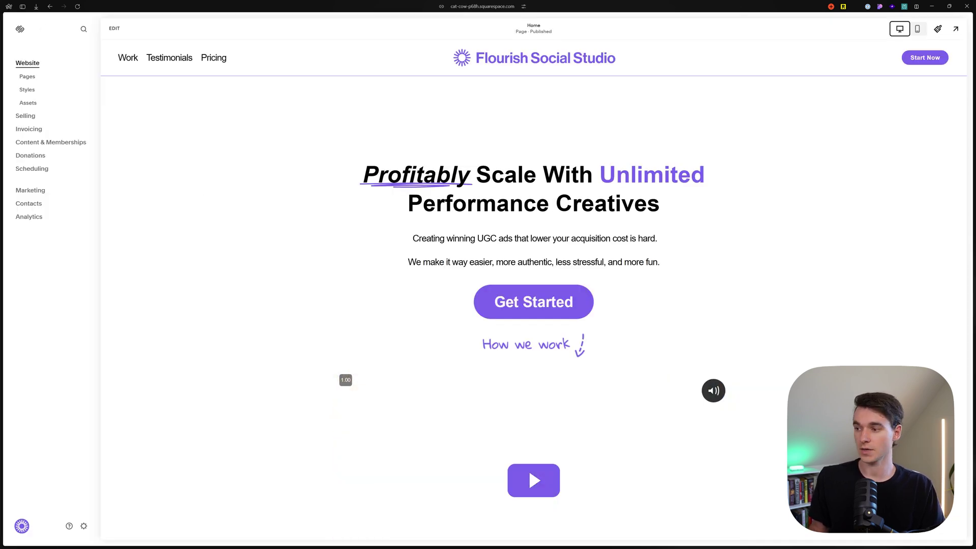
left_click(116, 29)
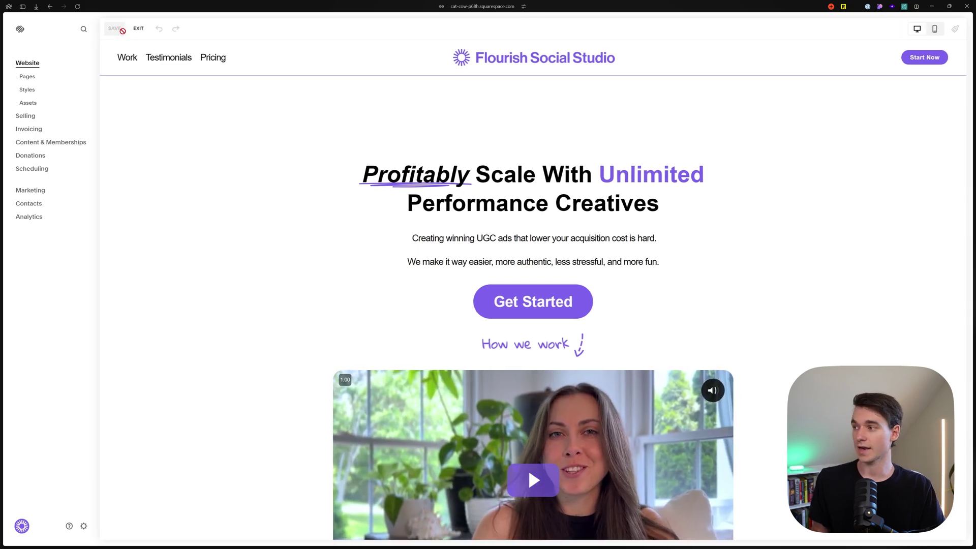
scroll(533, 286, "down", 5)
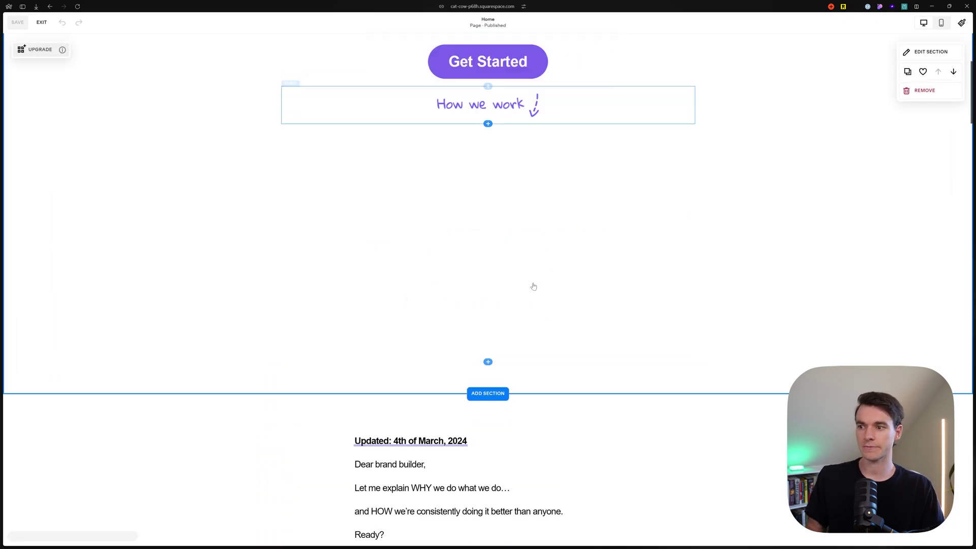
scroll(533, 286, "down", 20)
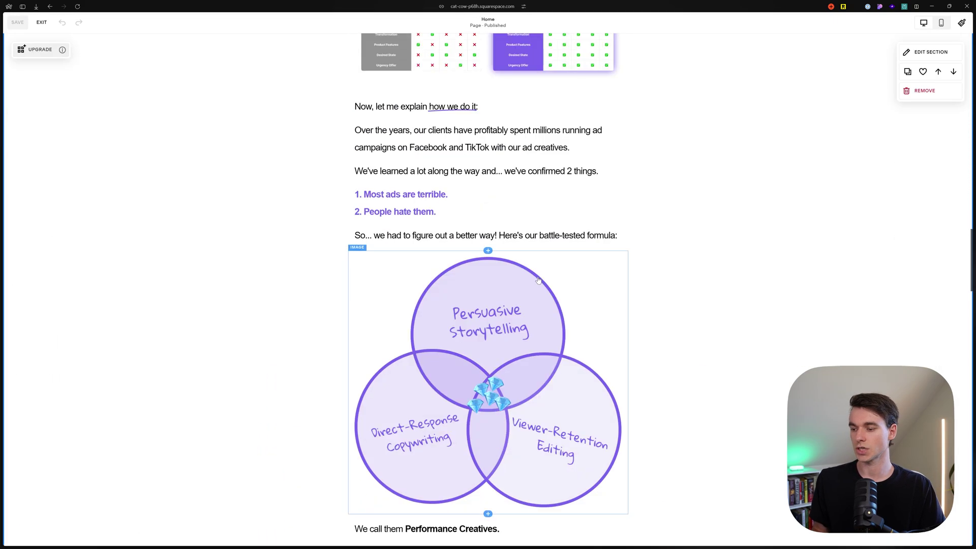
scroll(540, 279, "down", 14)
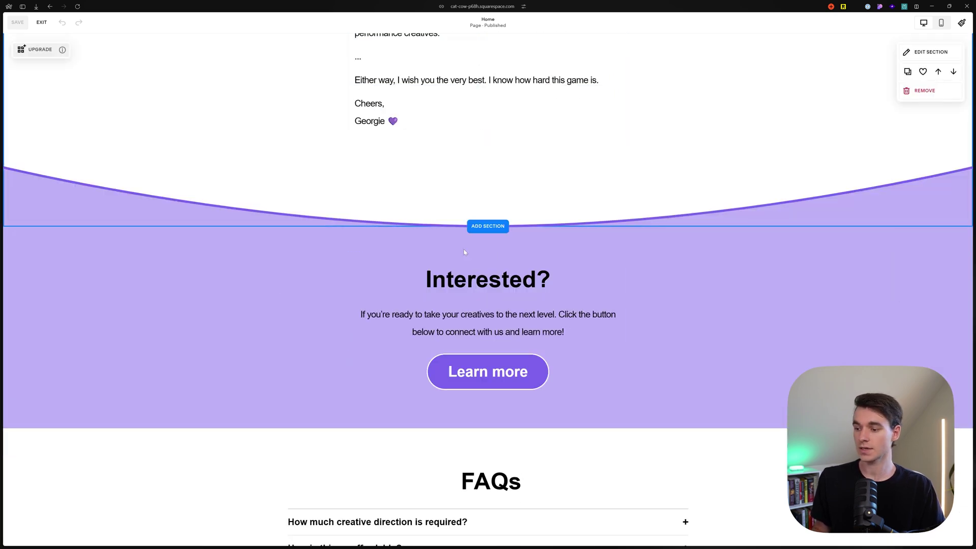
left_click(488, 397)
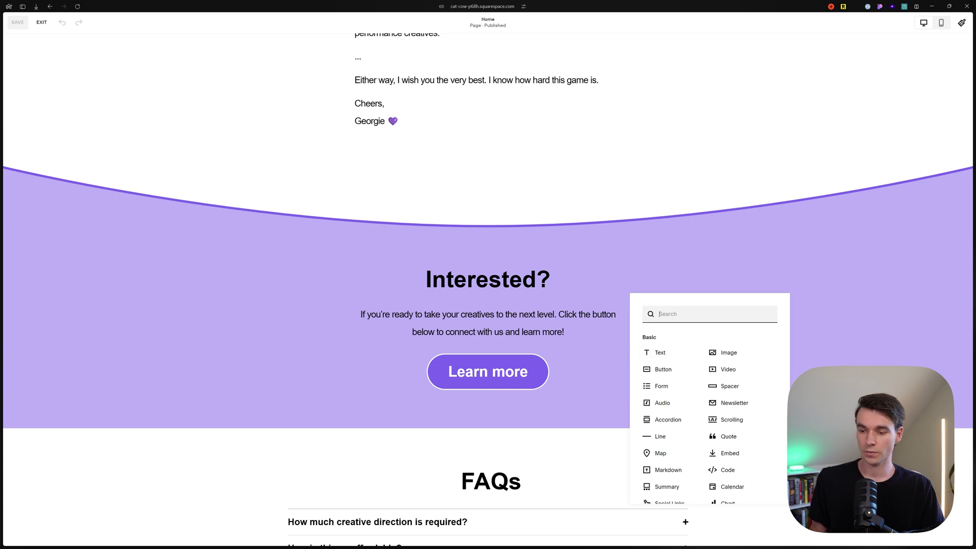
type("embe")
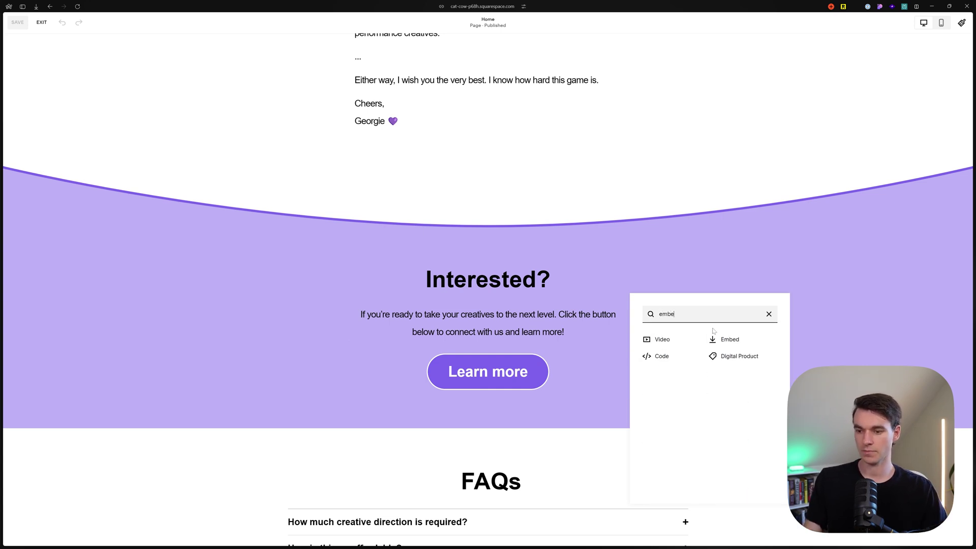
left_click(725, 340)
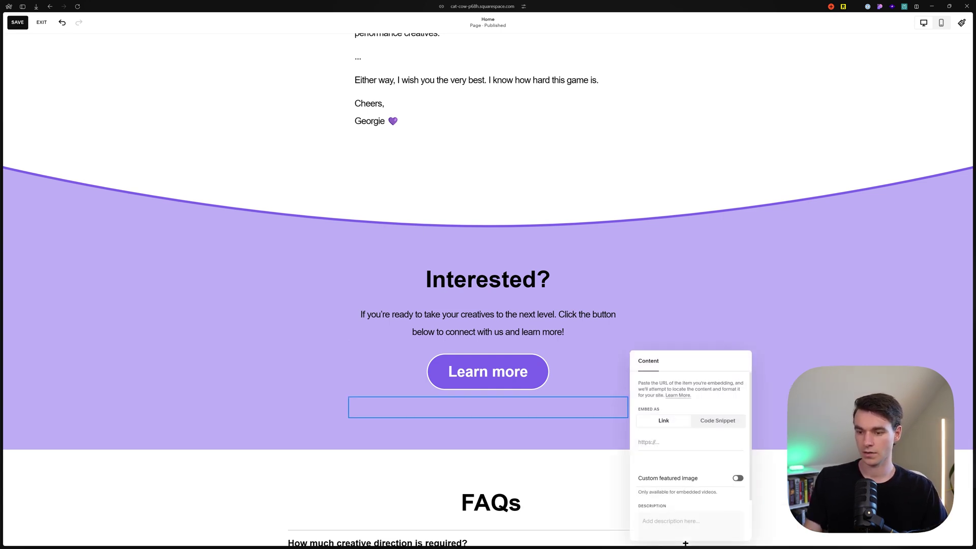
left_click(718, 423)
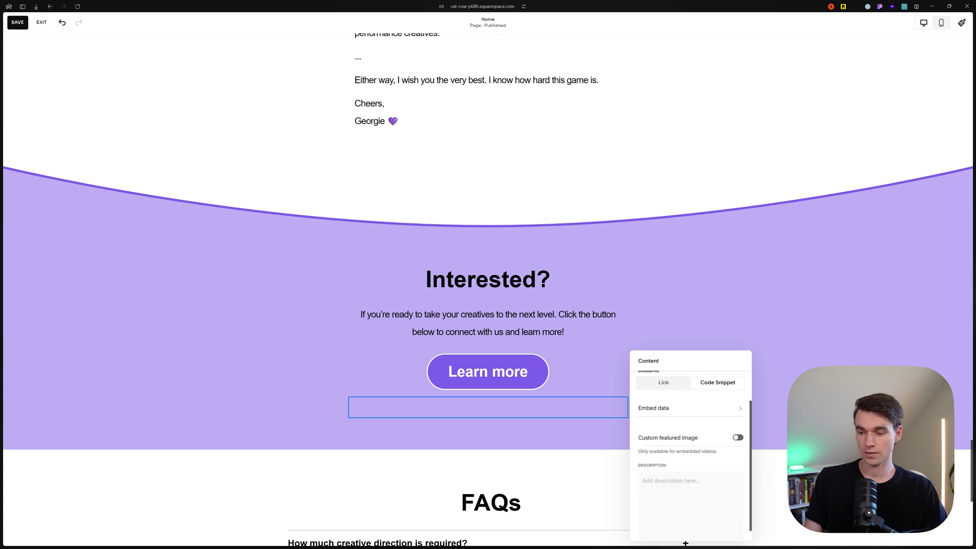
Paste the Chatbase chat-bubble script into the embed code and save the page
scroll(718, 433, "down", 2)
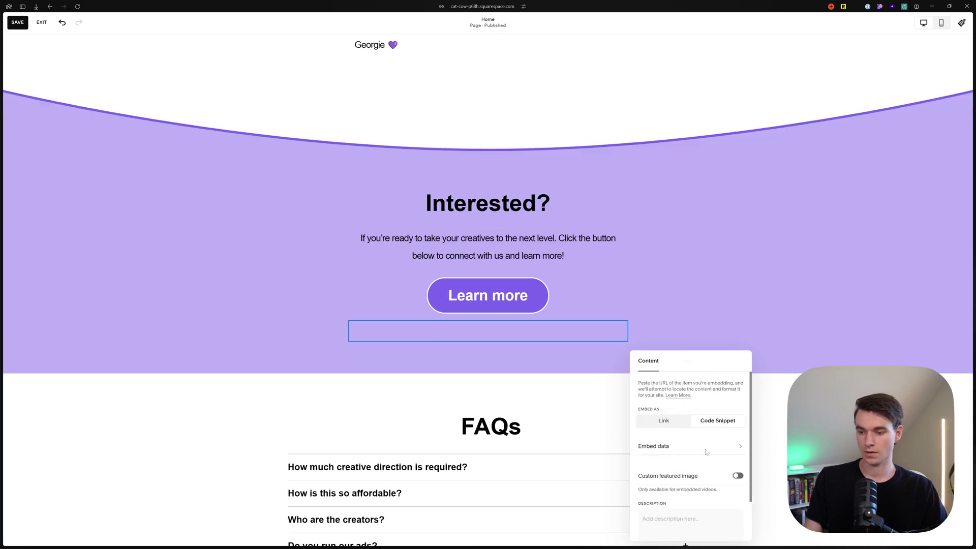
left_click(705, 451)
left_click(717, 399)
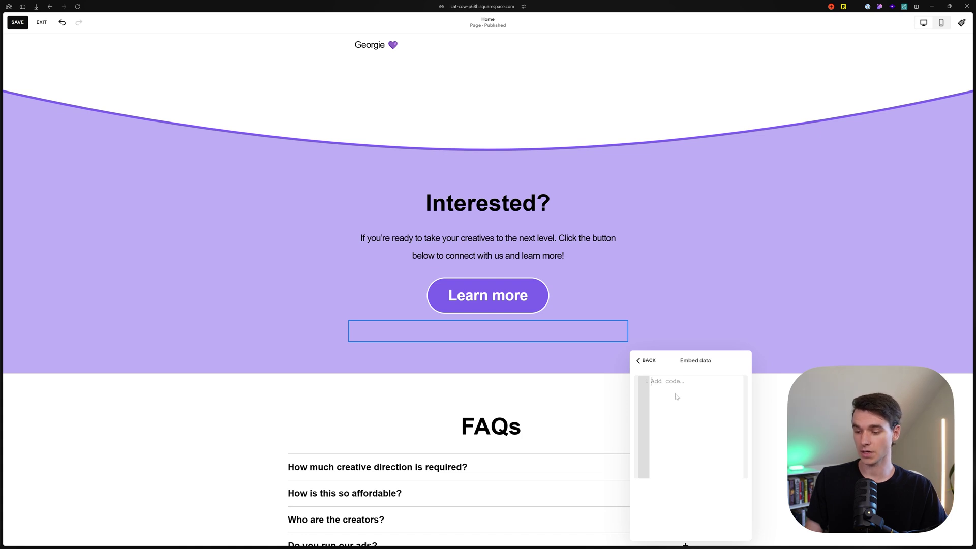
type("<script> window.embeddedChatbotConfig = { chatbotId: \"ULLyligjsSoNoBLh34Zyy\", domain: \"www.chatbase.co\" } </script> <script src=\"https://www.chatbase.co/embed.min.js\" chatbotId=\"ULLyligjsSoNoBLh34Zyy\" domain=\"www.chatbase.co\" defer> </script>")
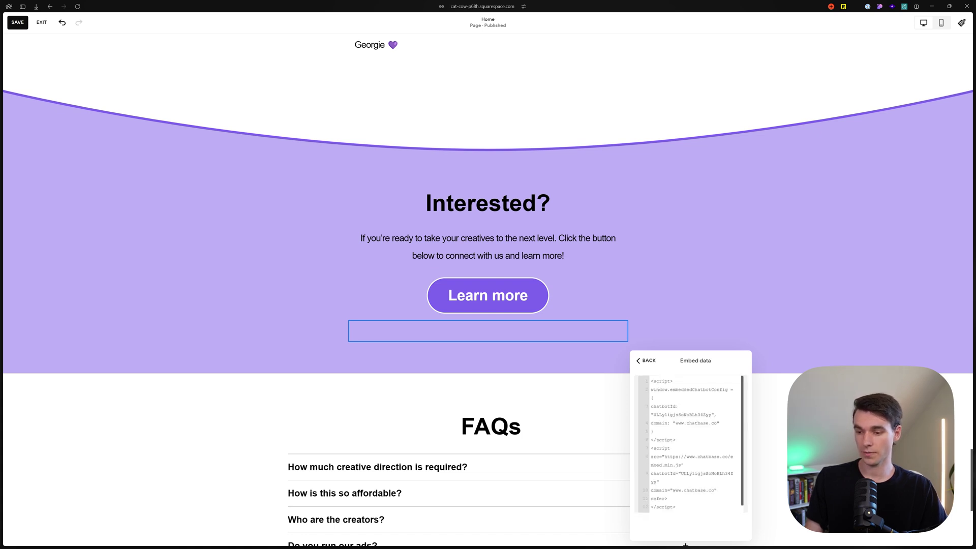
key("Escape")
left_click(16, 22)
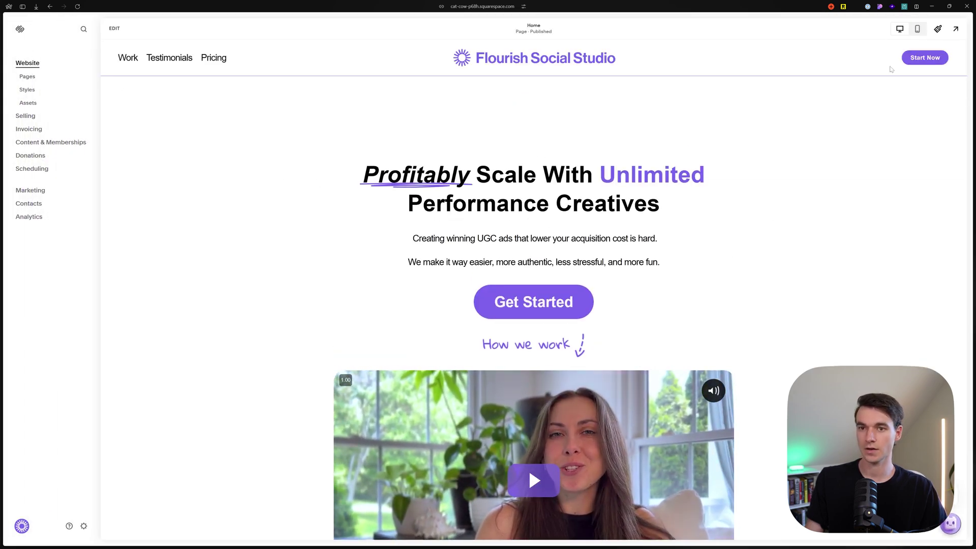
Preview the site full-screen and open the Bloombot chat bubble to see its greeting
left_click(955, 28)
scroll(707, 315, "down", 2)
scroll(707, 314, "up", 2)
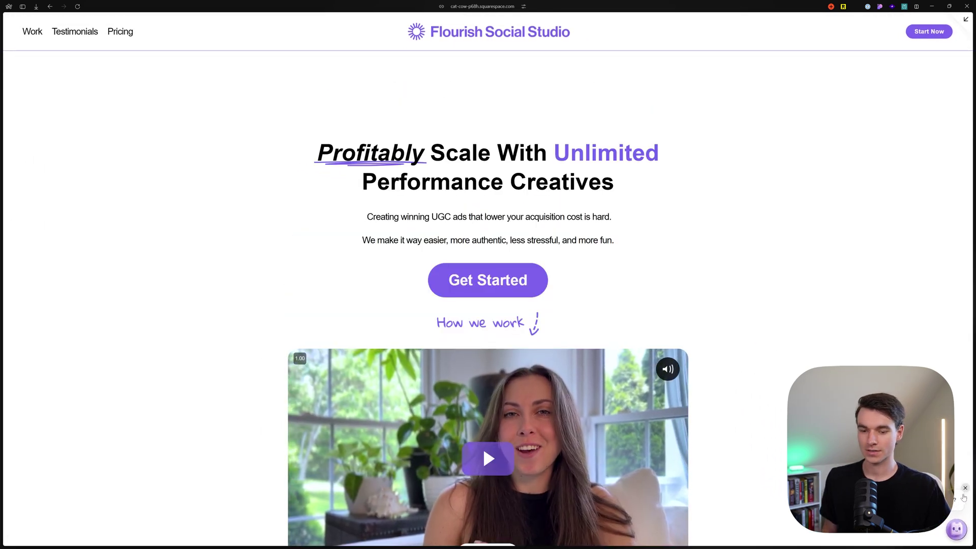
left_click(963, 499)
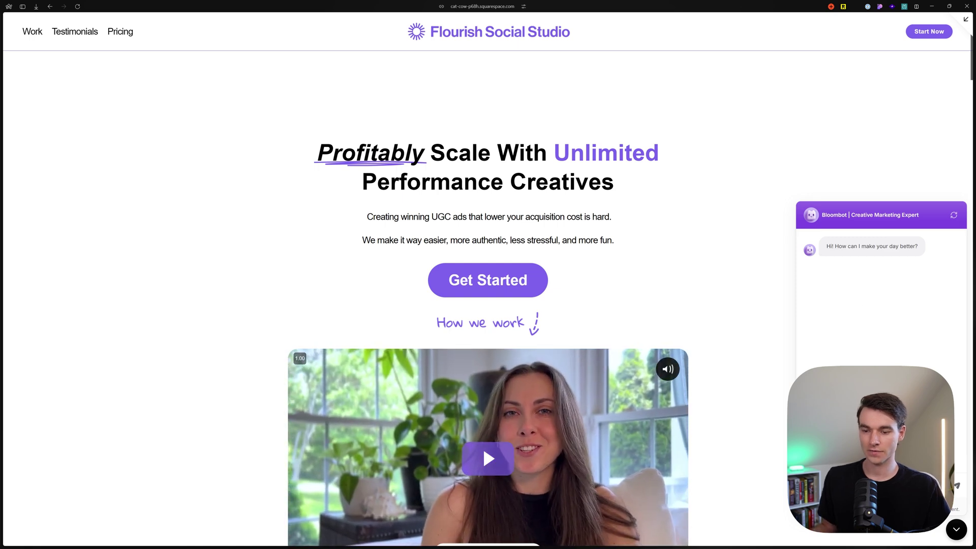
scroll(717, 402, "down", 5)
scroll(742, 336, "up", 3)
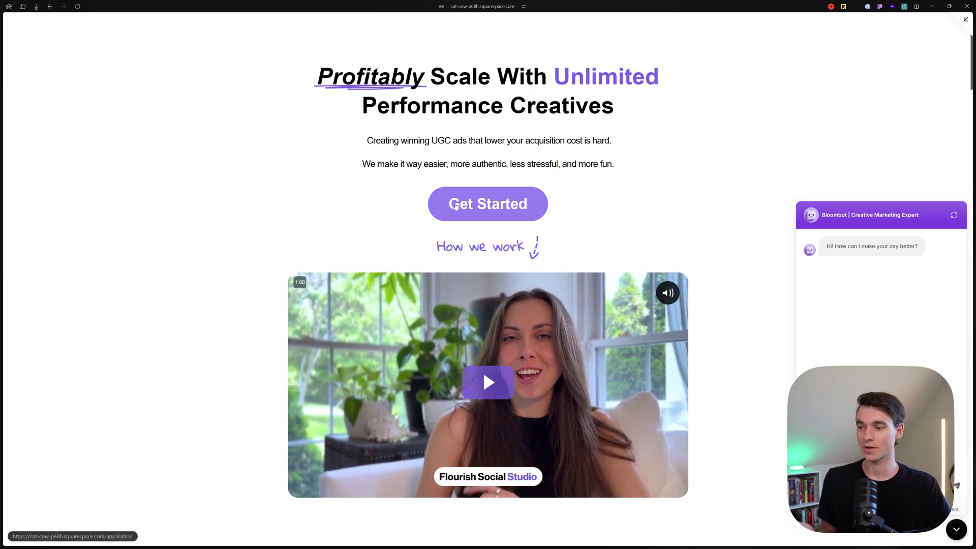
scroll(712, 386, "down", 5)
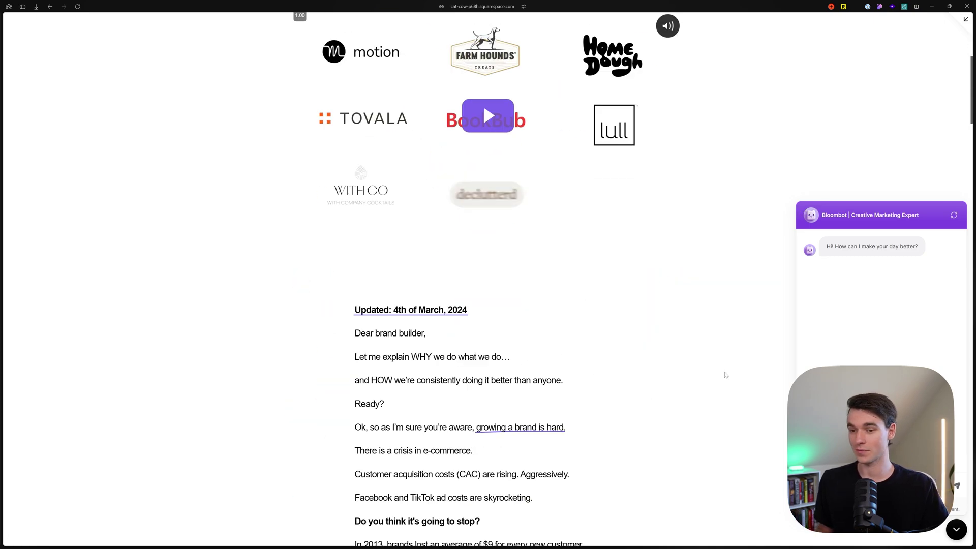
scroll(725, 374, "down", 4)
scroll(725, 374, "down", 3)
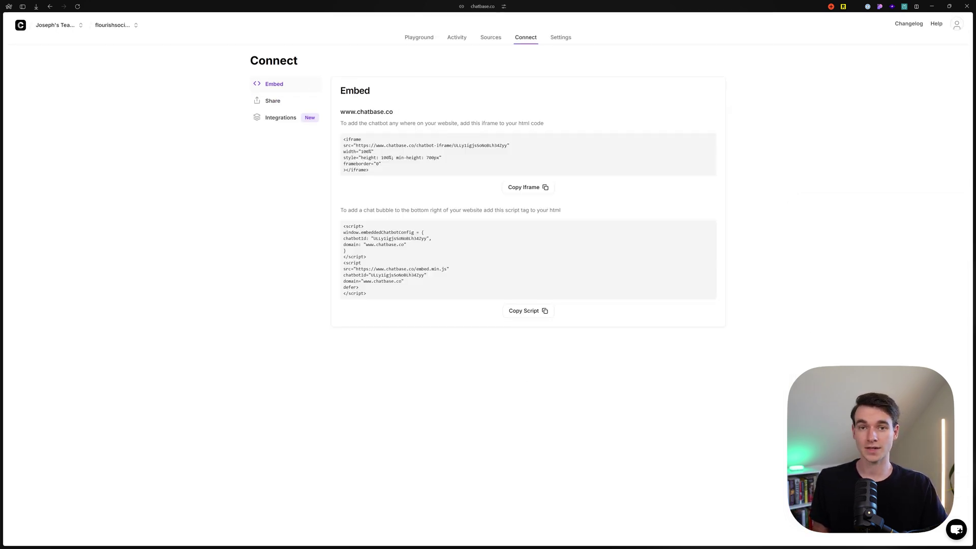
View Integrations, then open the Activity Leads list, which shows no customers for 2024-07-21 to 2024-08-20
left_click(270, 127)
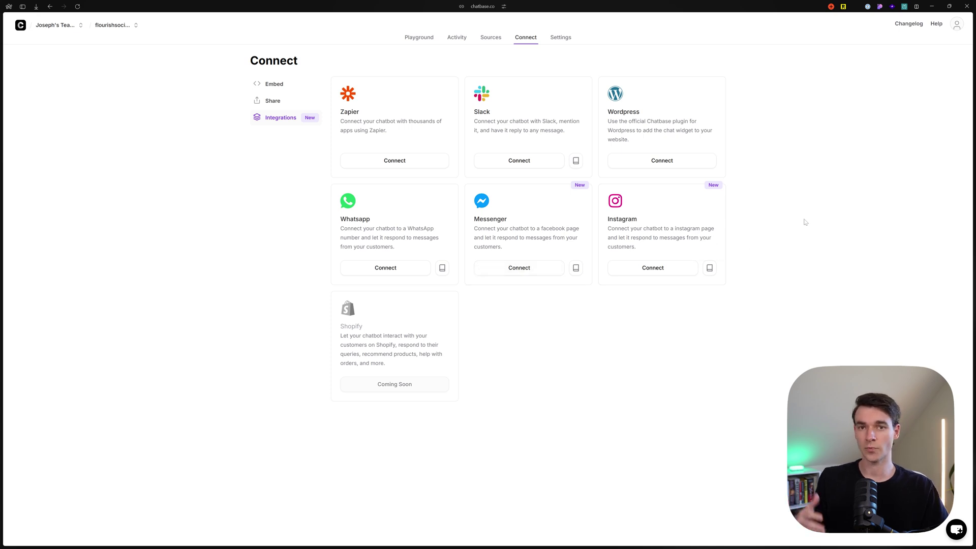
left_click(465, 42)
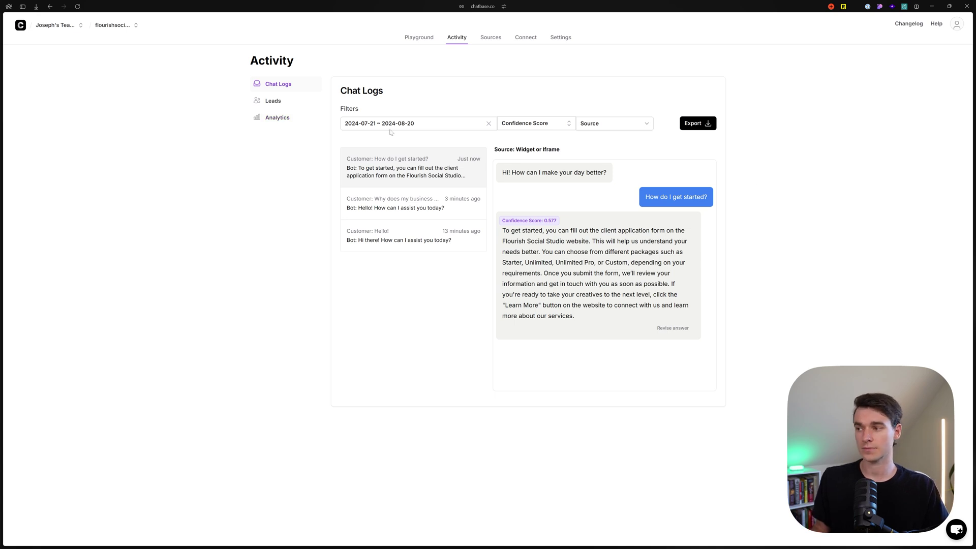
left_click(286, 105)
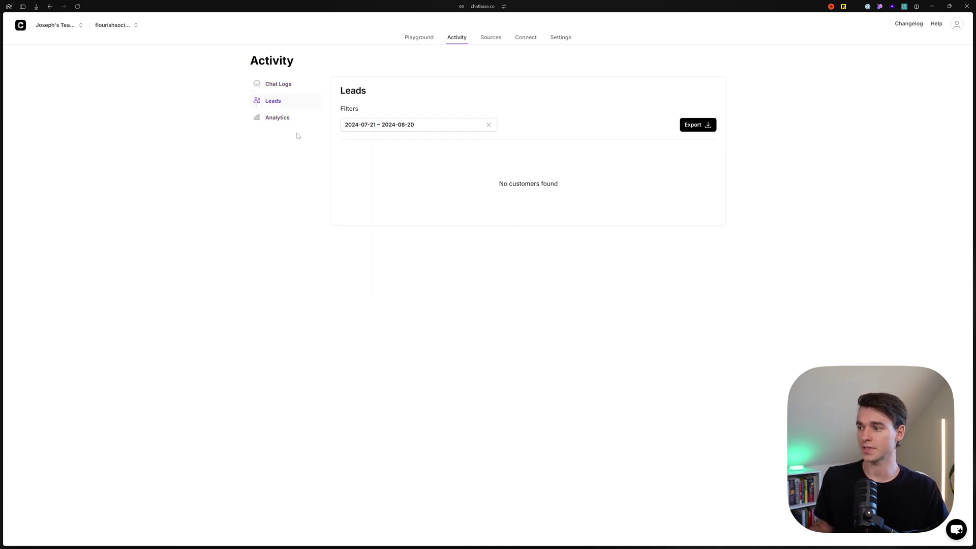